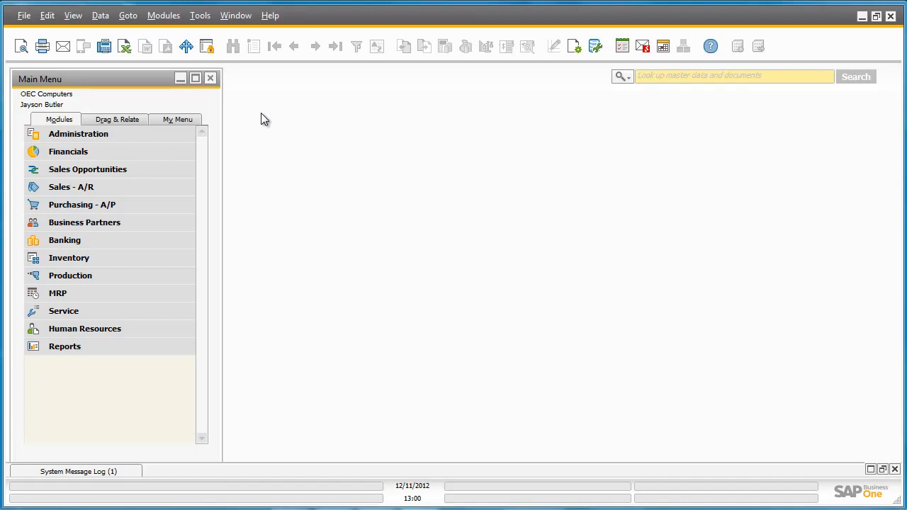
# Step: Review the depreciation calculation options in the company details' basic initialization settings, then close them without changes
pyautogui.click(182, 136)
pyautogui.click(169, 188)
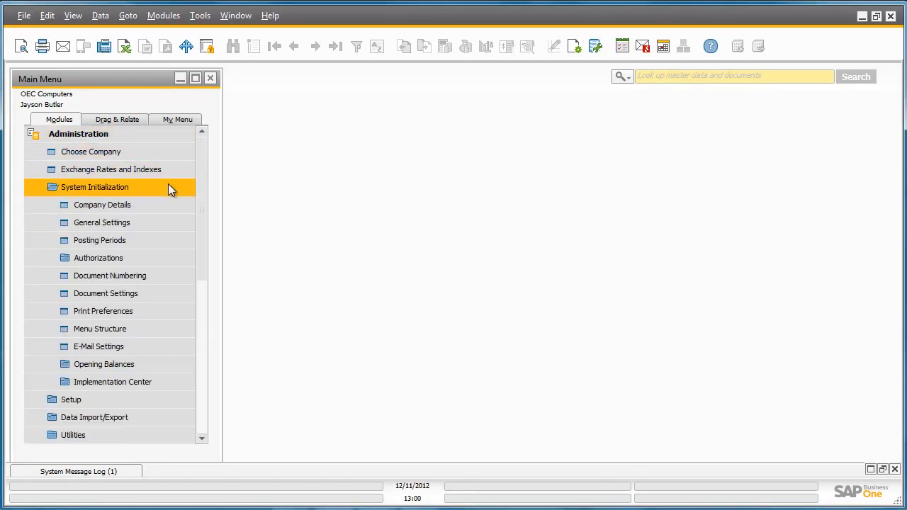
pyautogui.click(169, 204)
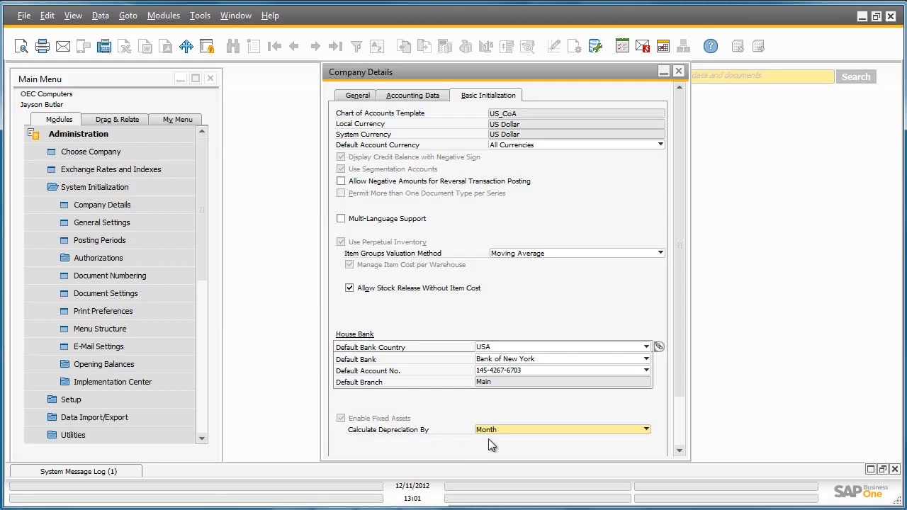
pyautogui.click(515, 430)
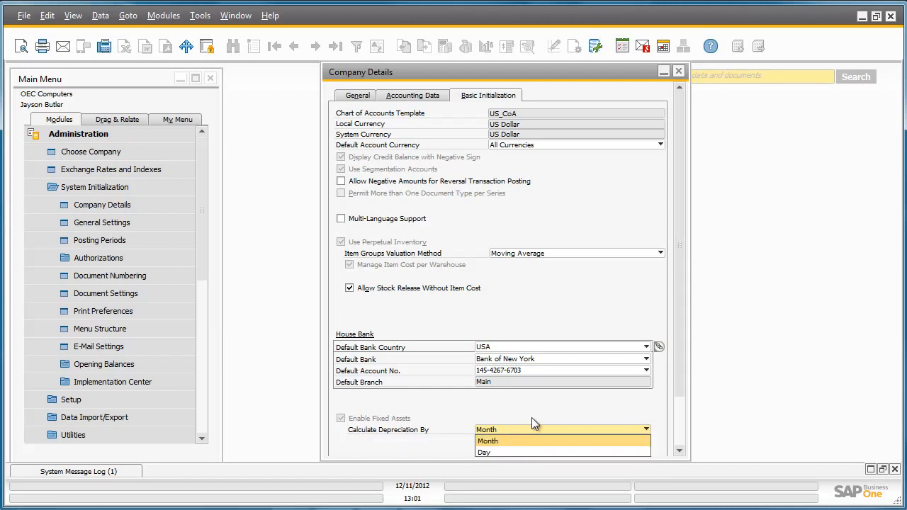
pyautogui.click(532, 416)
pyautogui.moveTo(681, 383); pyautogui.dragTo(678, 430)
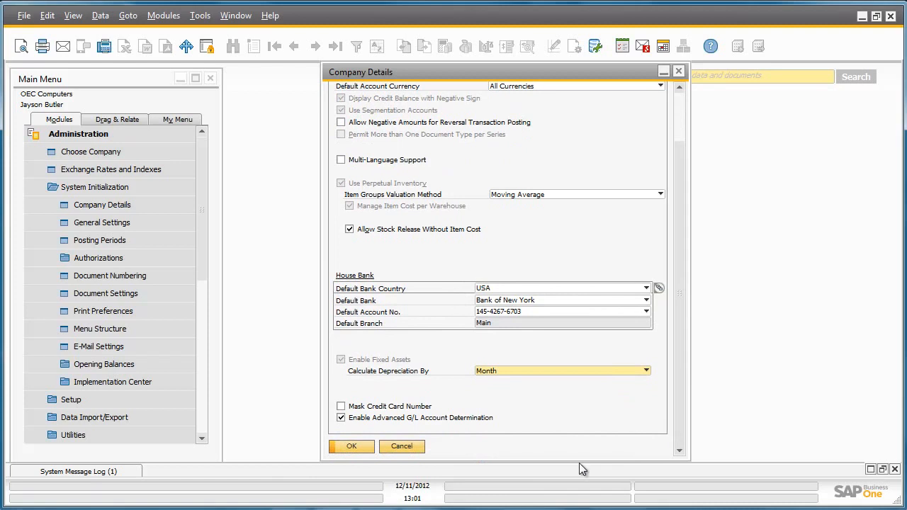
pyautogui.click(414, 449)
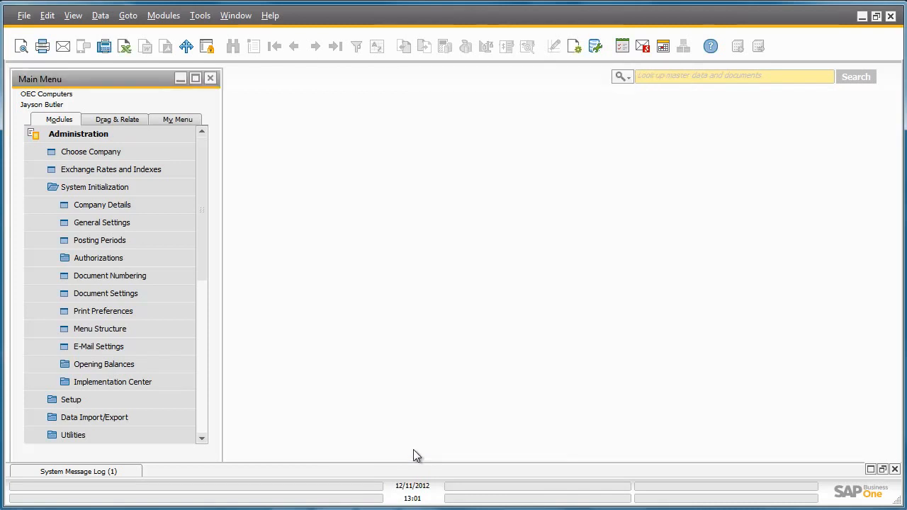
# Step: Review the G/L accounts assigned in the fixed assets account determination for Motor Vehicles (FA Motors) and close it
pyautogui.click(182, 399)
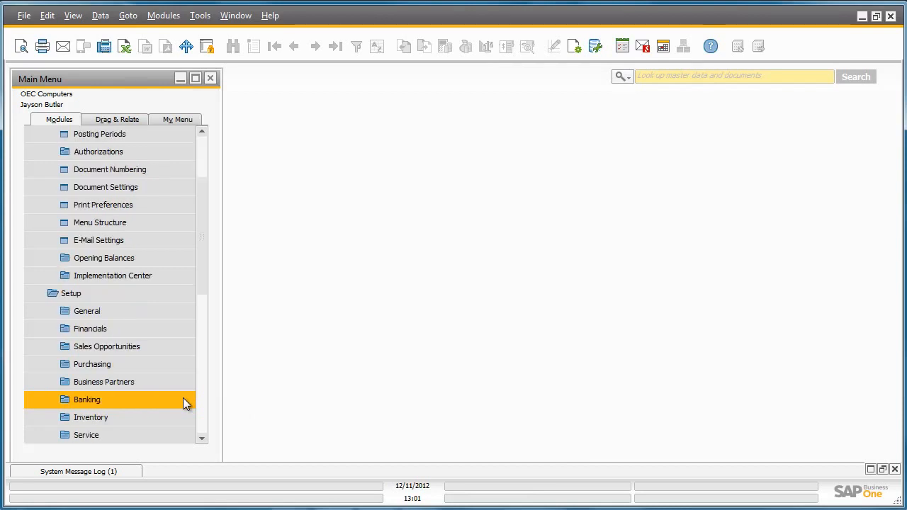
pyautogui.click(177, 329)
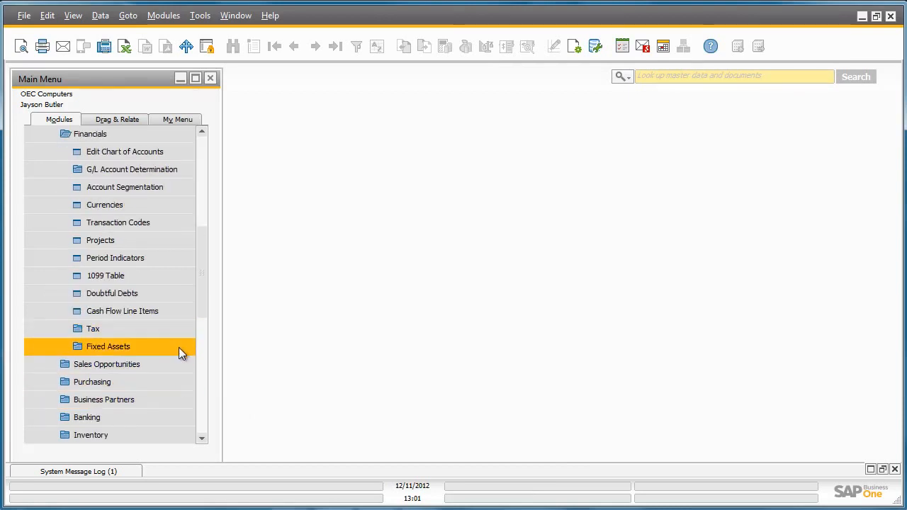
pyautogui.click(178, 347)
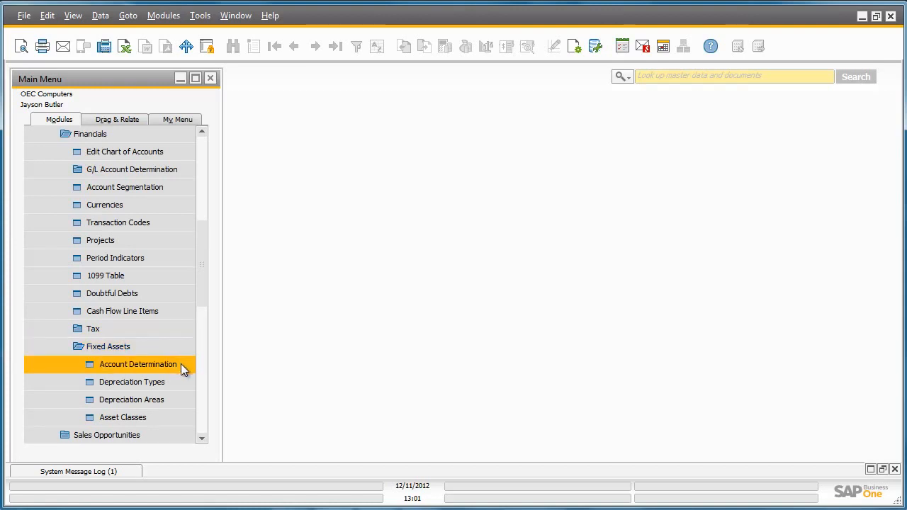
pyautogui.click(181, 364)
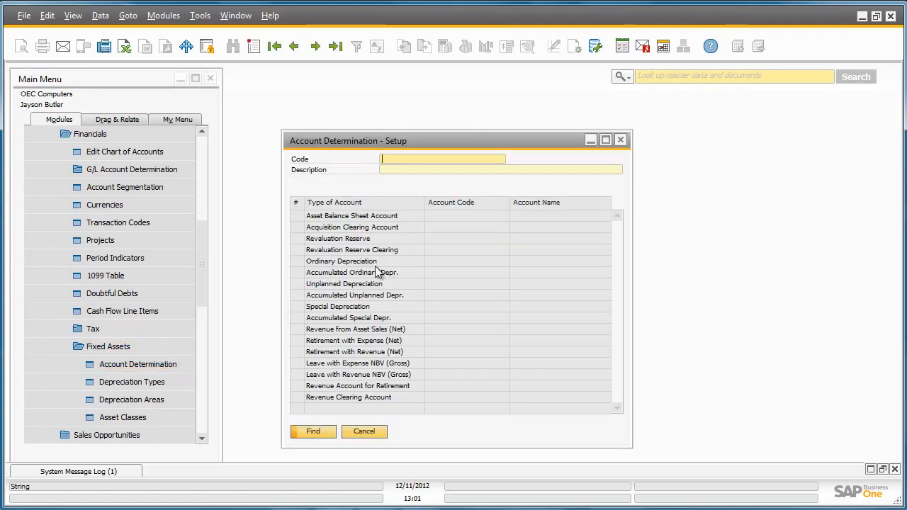
pyautogui.click(338, 48)
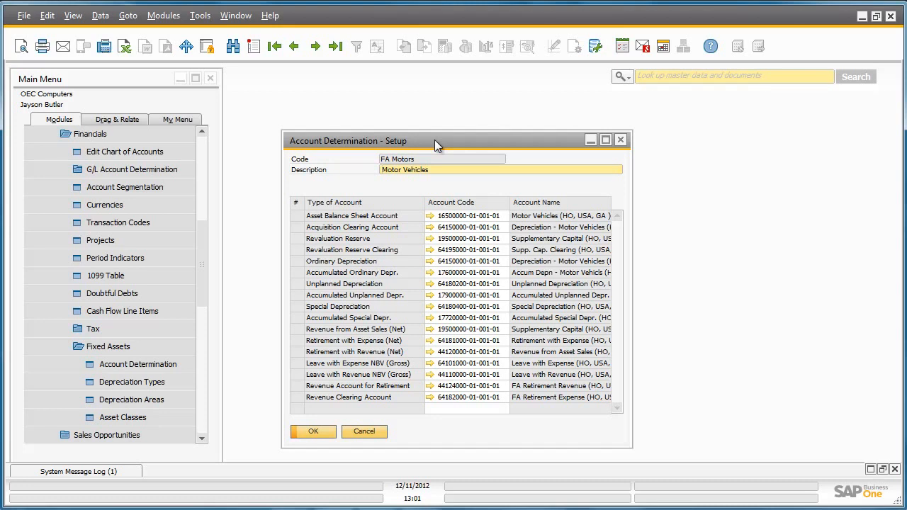
pyautogui.click(620, 139)
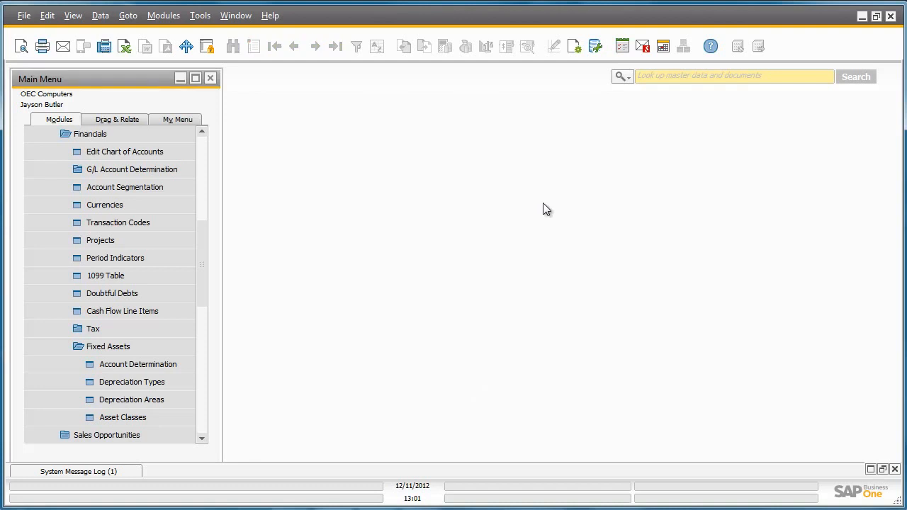
# Step: Examine the method and calculation method options of the Motor Vehicles Straight Line (MV_SL) depreciation type
pyautogui.click(186, 386)
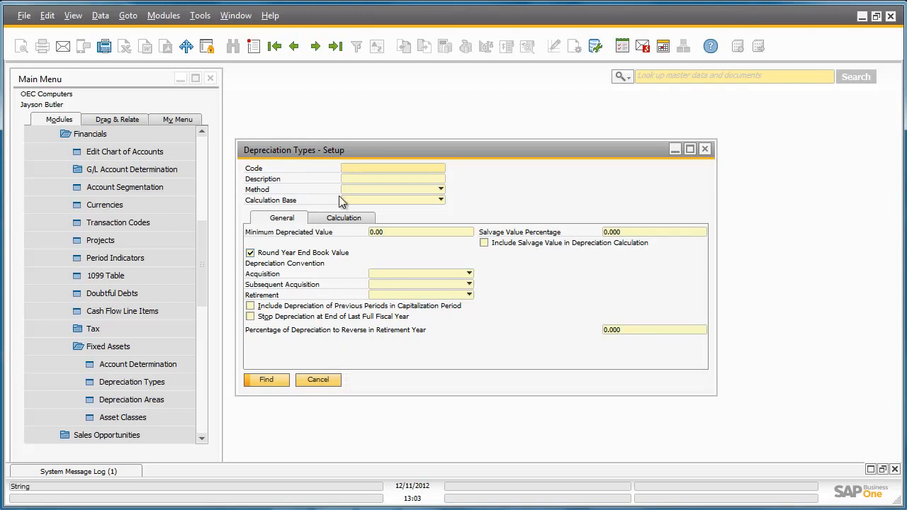
pyautogui.click(295, 46)
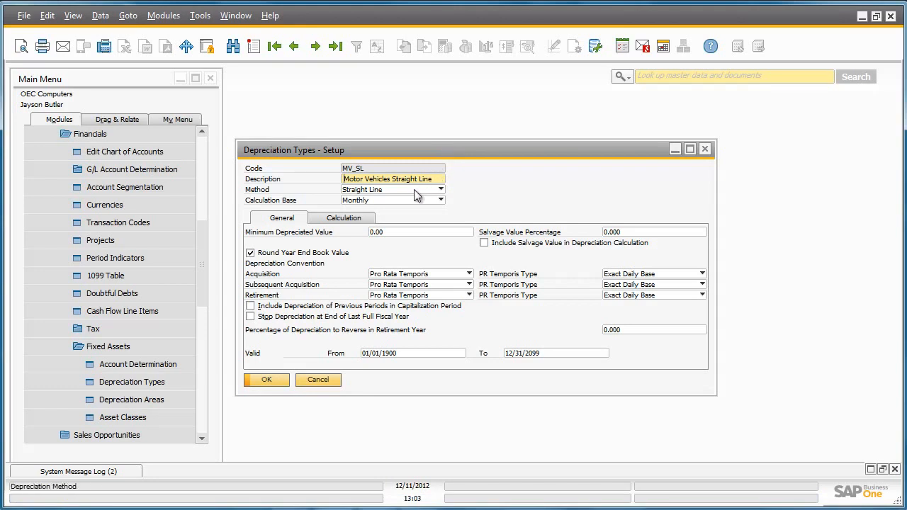
pyautogui.click(414, 189)
pyautogui.click(414, 189)
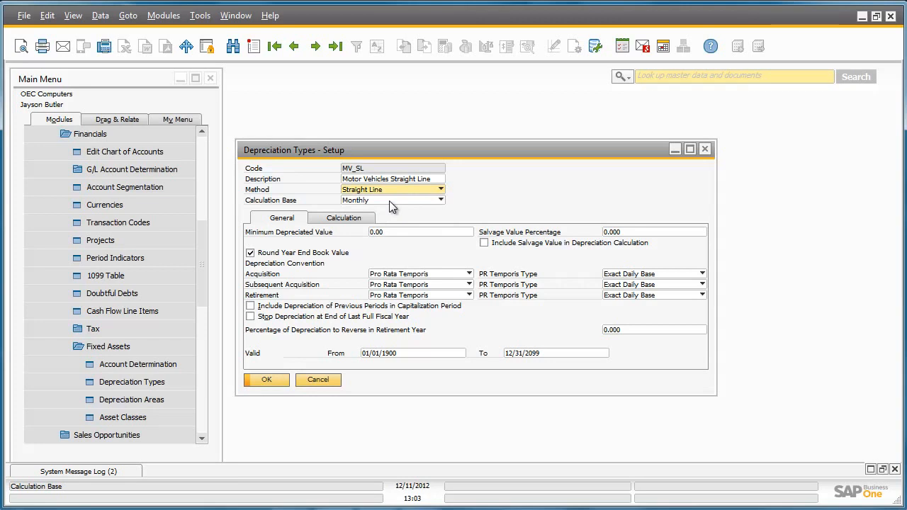
pyautogui.click(359, 222)
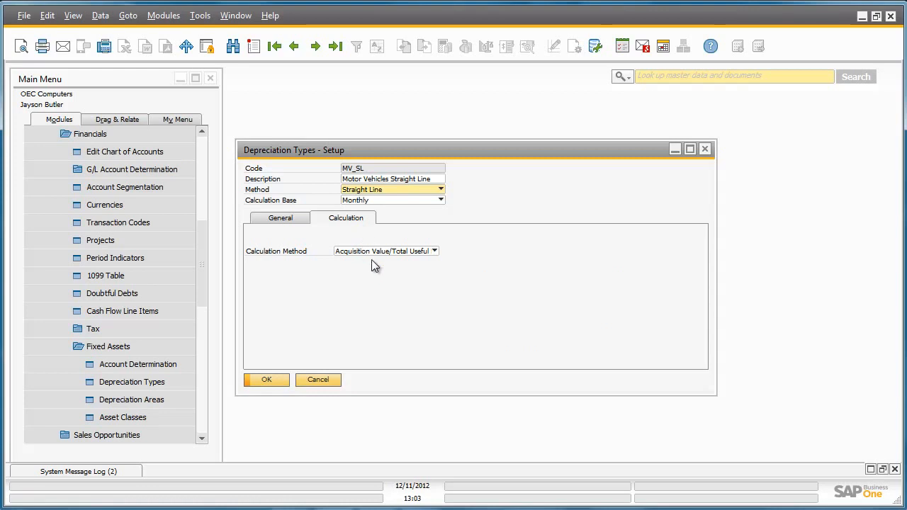
pyautogui.click(434, 252)
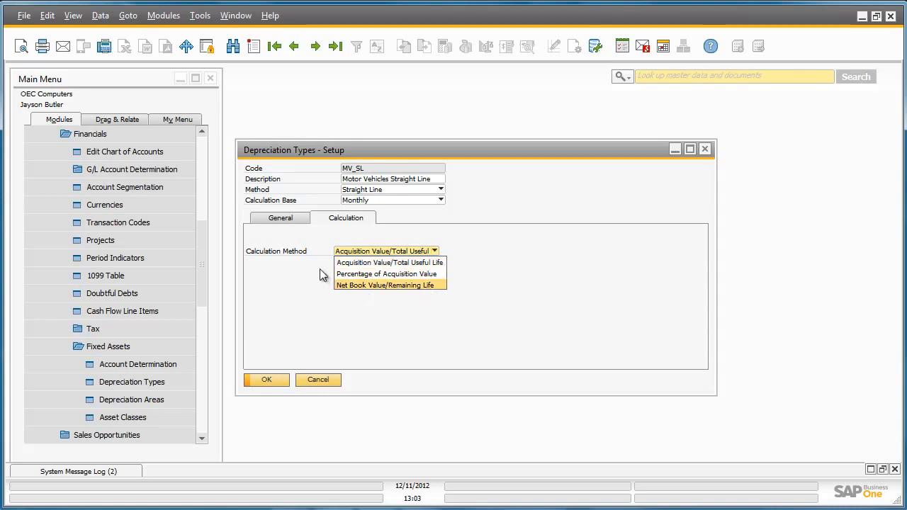
# Step: Examine the method options and multilevel calculation of the Motor Vehicles Internal (MV_Int) depreciation type, then close the setup
pyautogui.click(337, 46)
pyautogui.click(293, 47)
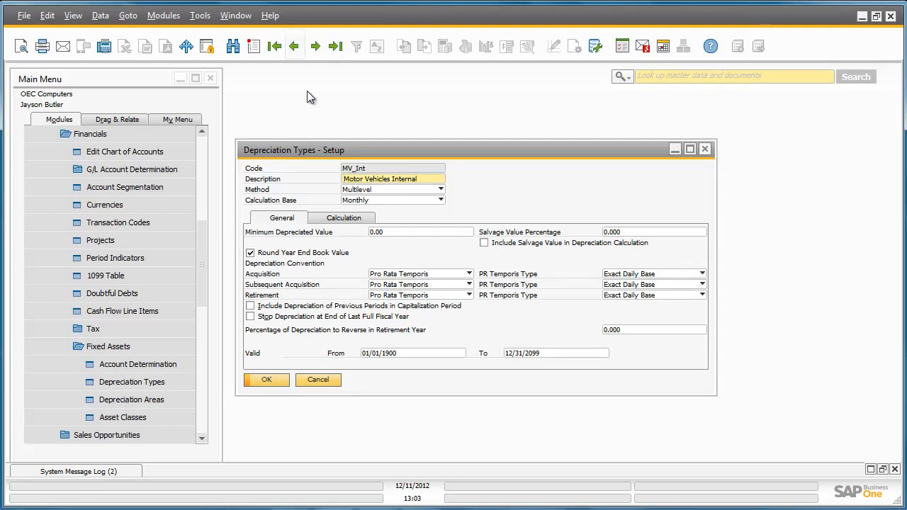
pyautogui.click(409, 190)
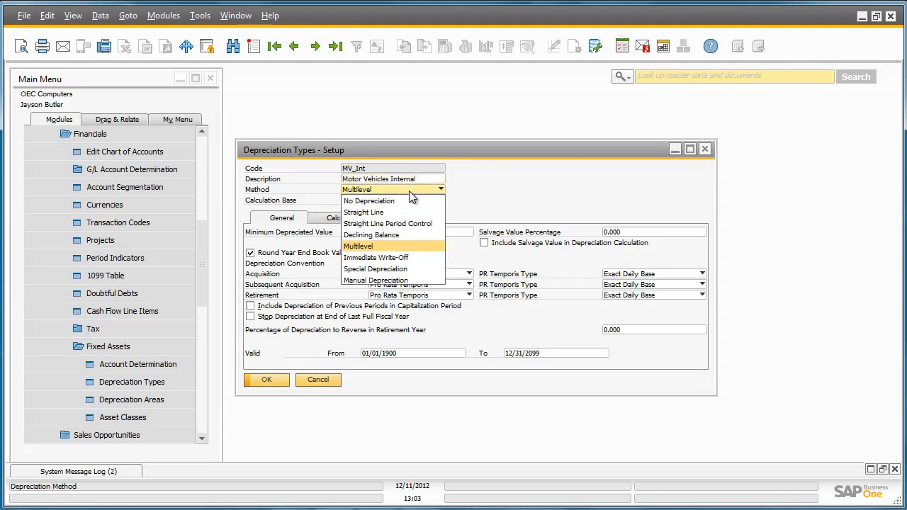
pyautogui.click(409, 190)
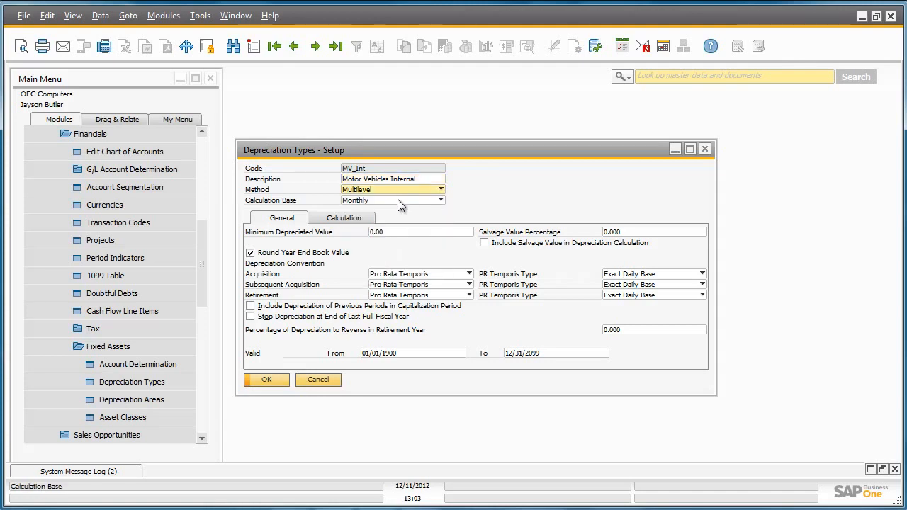
pyautogui.click(368, 219)
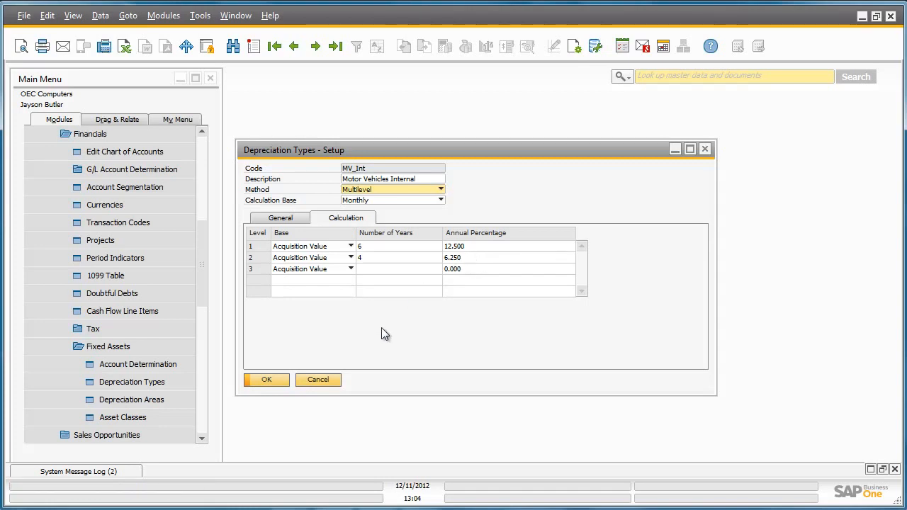
pyautogui.click(318, 380)
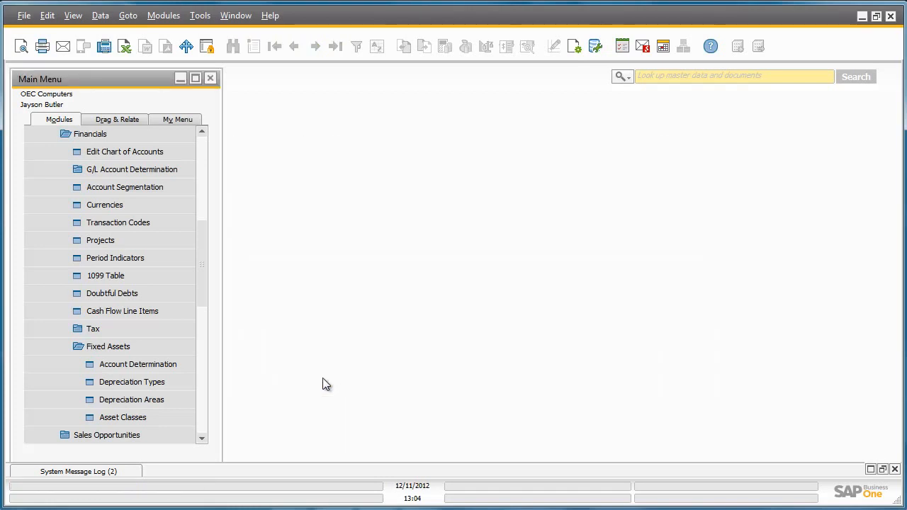
# Step: Review the Internal and GAAP depreciation areas in the fixed assets setup and close it
pyautogui.click(185, 401)
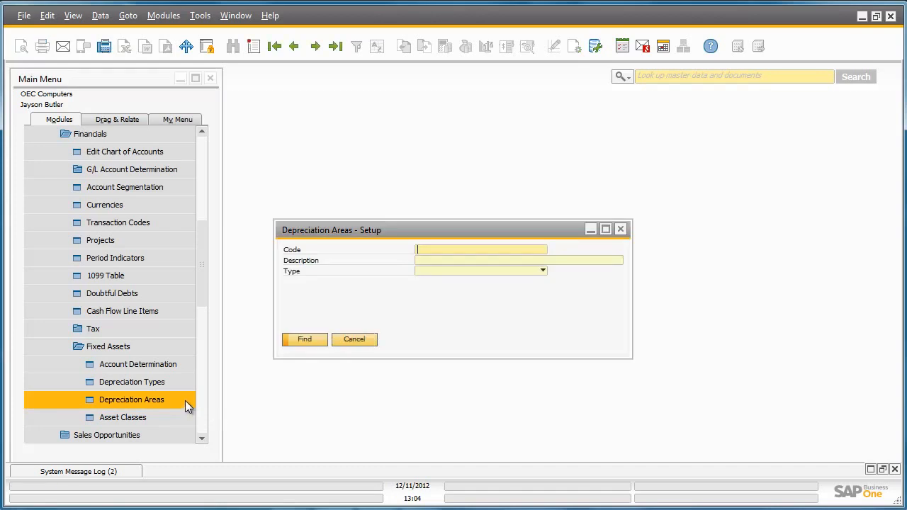
pyautogui.click(334, 47)
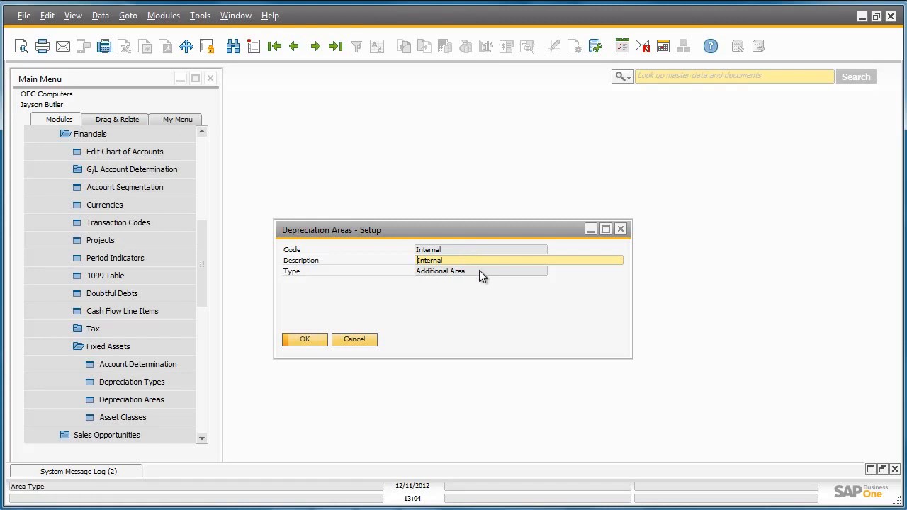
pyautogui.click(294, 46)
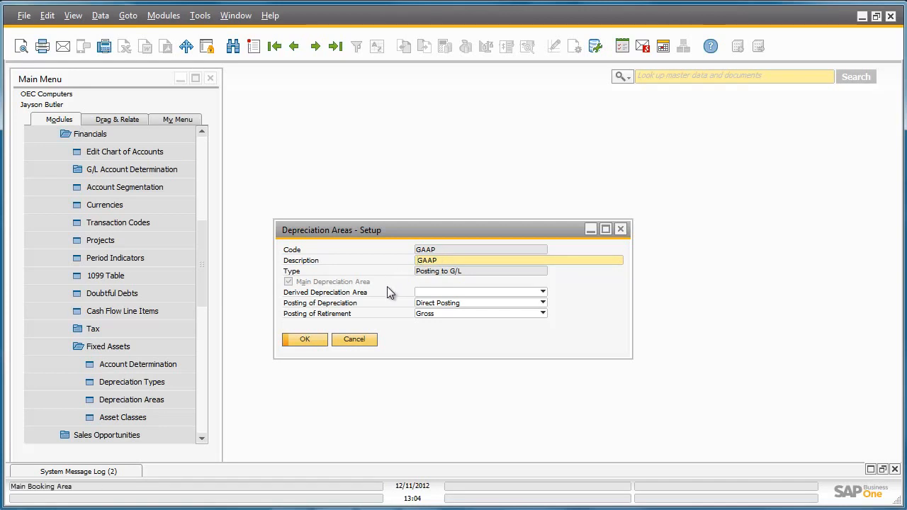
pyautogui.click(354, 339)
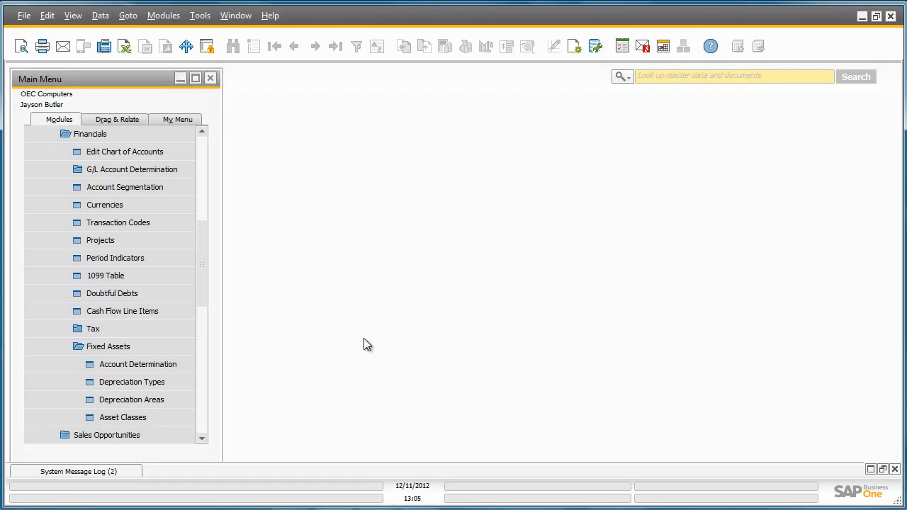
# Step: Review the depreciation areas and types assigned to the Motor Vehicles (MV) asset class, then close the setup
pyautogui.click(186, 417)
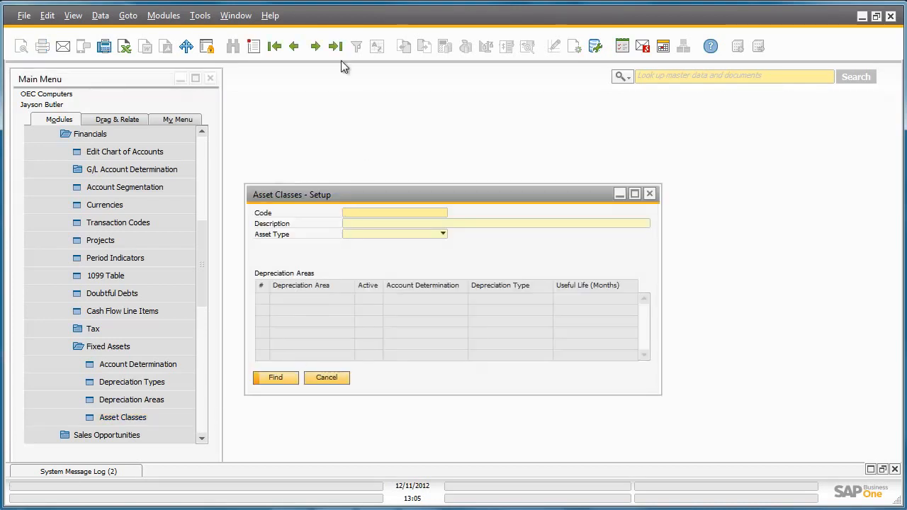
pyautogui.click(336, 46)
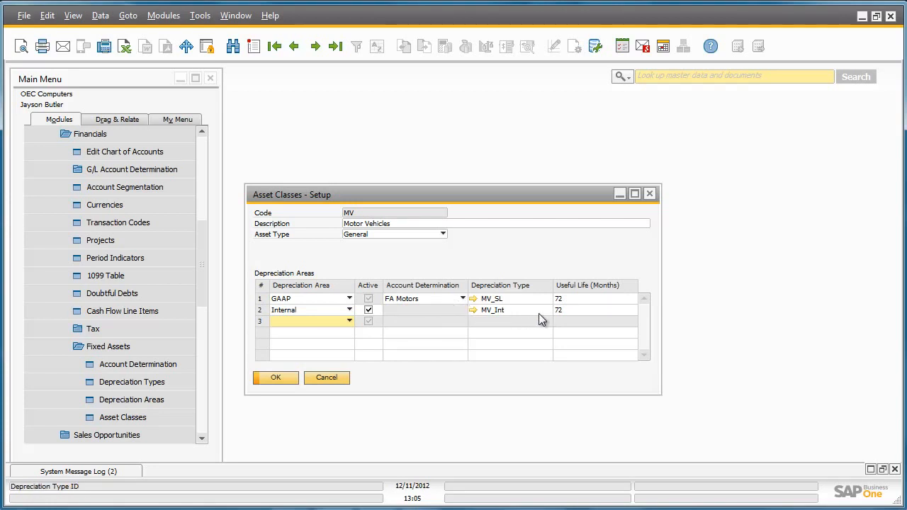
pyautogui.click(649, 195)
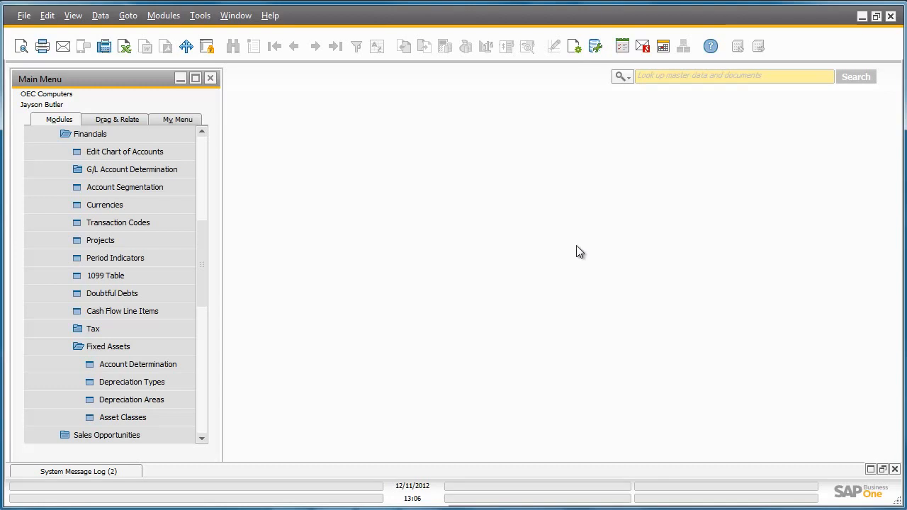
# Step: Start a new asset master data record with item number CAR and description CAR, and mark it as a sales item
pyautogui.moveTo(202, 235); pyautogui.dragTo(226, 374)
pyautogui.click(174, 243)
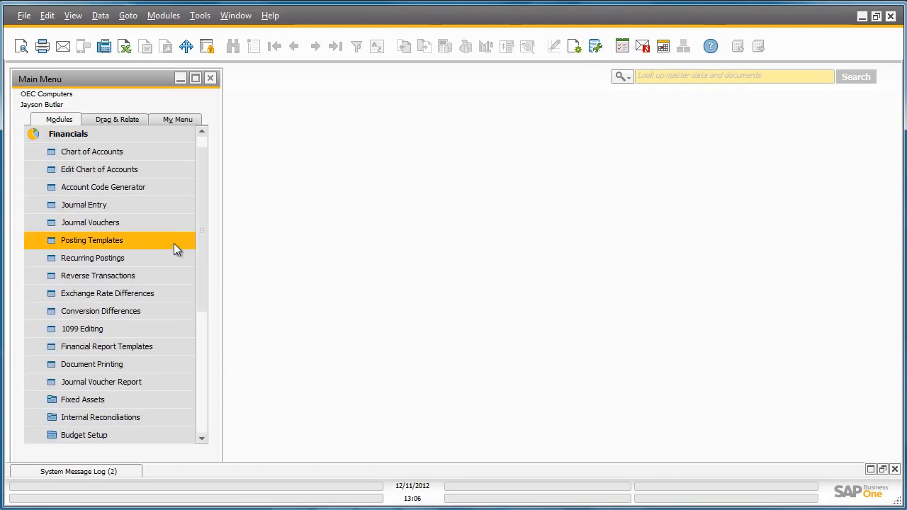
pyautogui.click(171, 398)
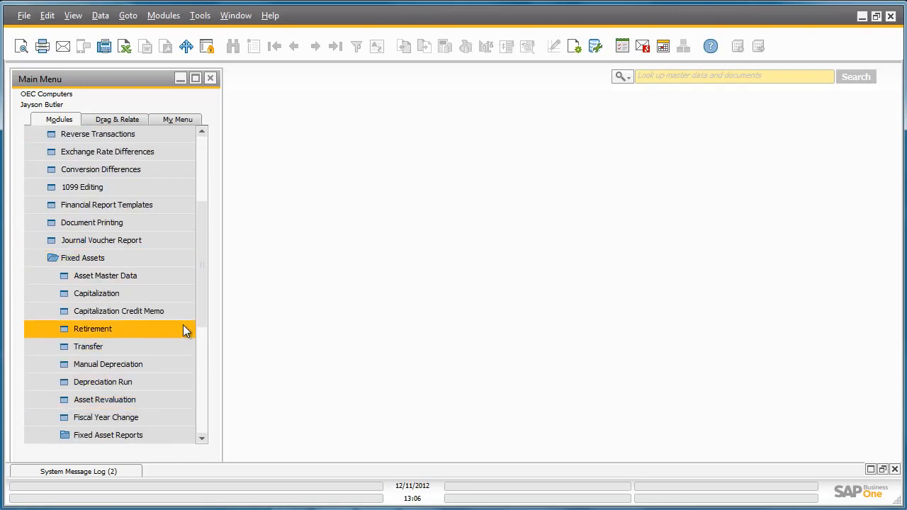
pyautogui.click(181, 279)
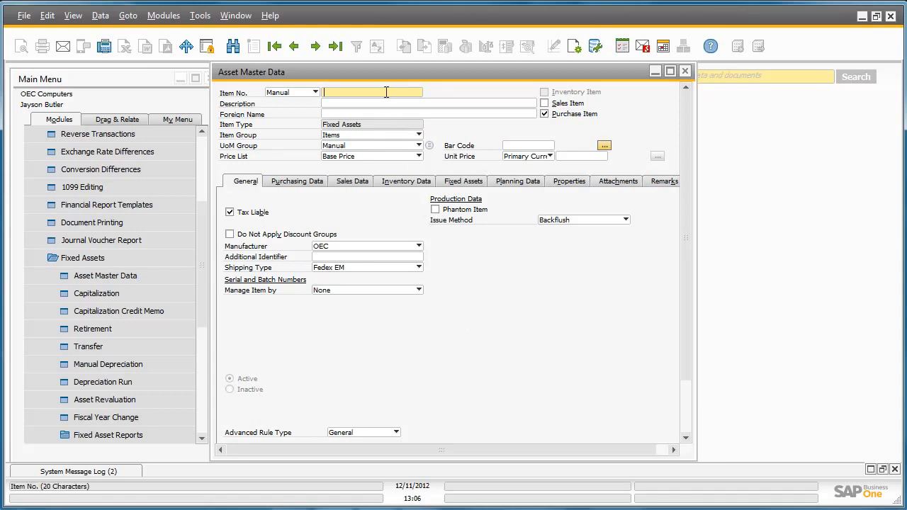
pyautogui.write('CAR')
pyautogui.click(384, 103)
pyautogui.write('CAR')
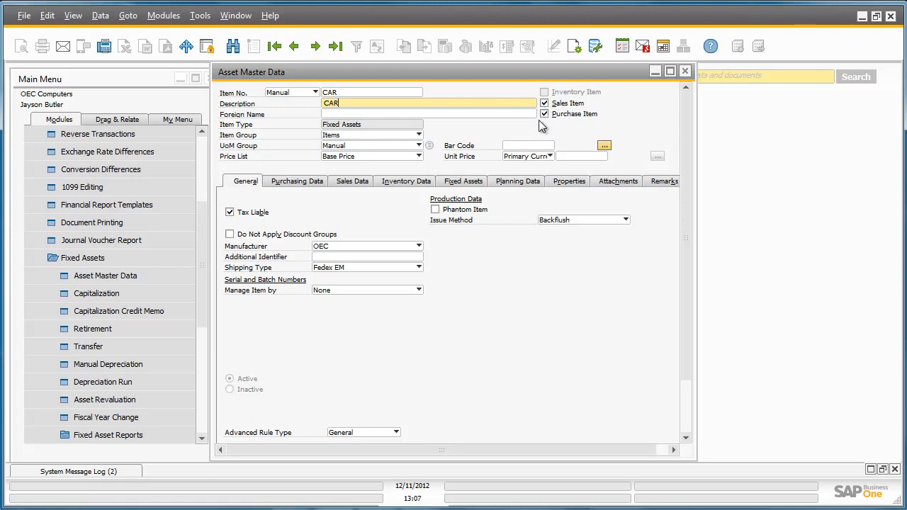
# Step: Assign the asset class MV (Motor Vehicles) in the CAR asset's fixed assets data
pyautogui.click(471, 185)
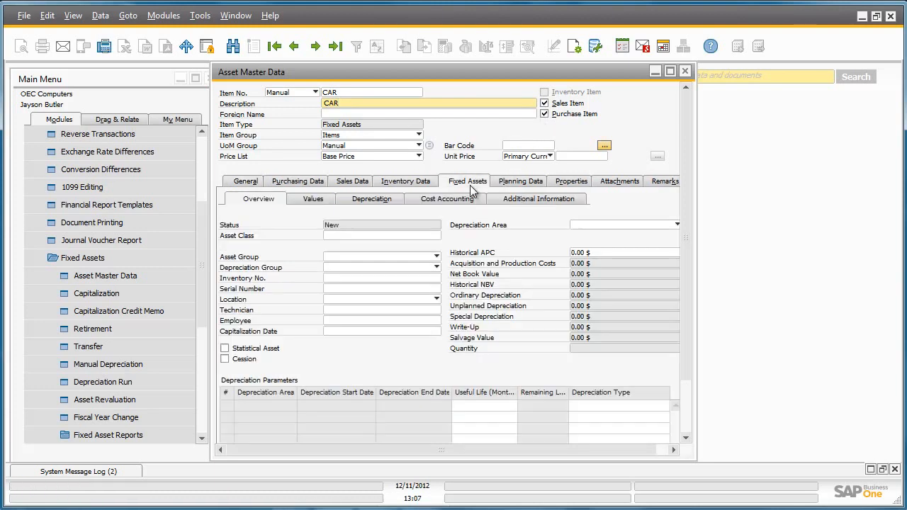
pyautogui.click(431, 236)
pyautogui.click(440, 235)
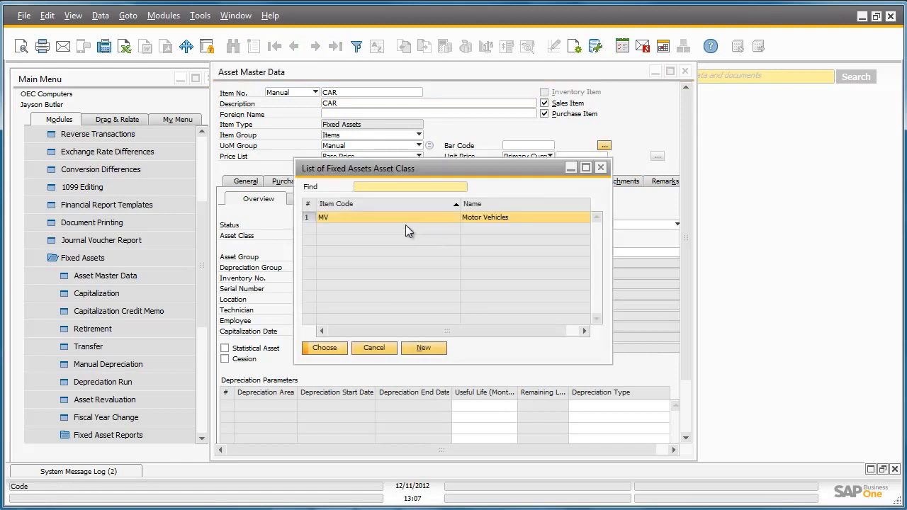
pyautogui.doubleClick(380, 216)
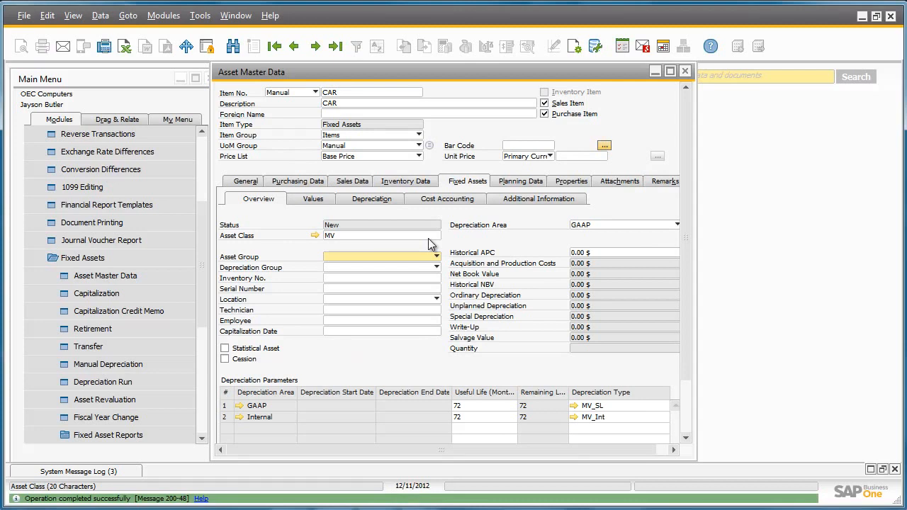
# Step: Assign the asset group MV (Motor Vehicles) to the CAR asset, add the master record and close the form
pyautogui.click(437, 258)
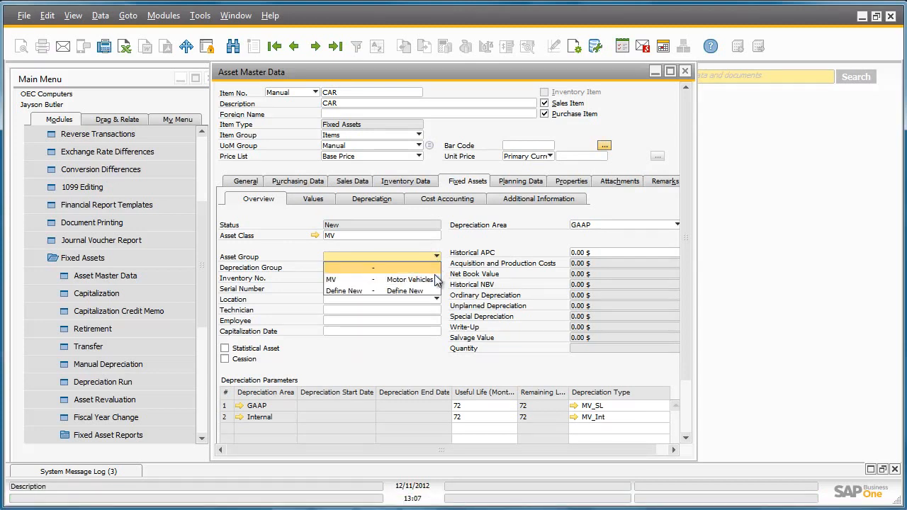
pyautogui.click(434, 278)
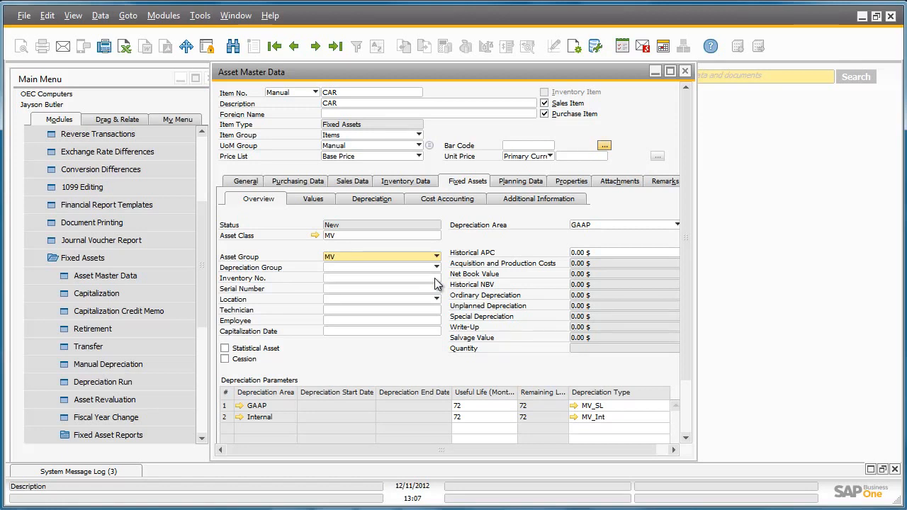
pyautogui.moveTo(686, 263); pyautogui.dragTo(693, 336)
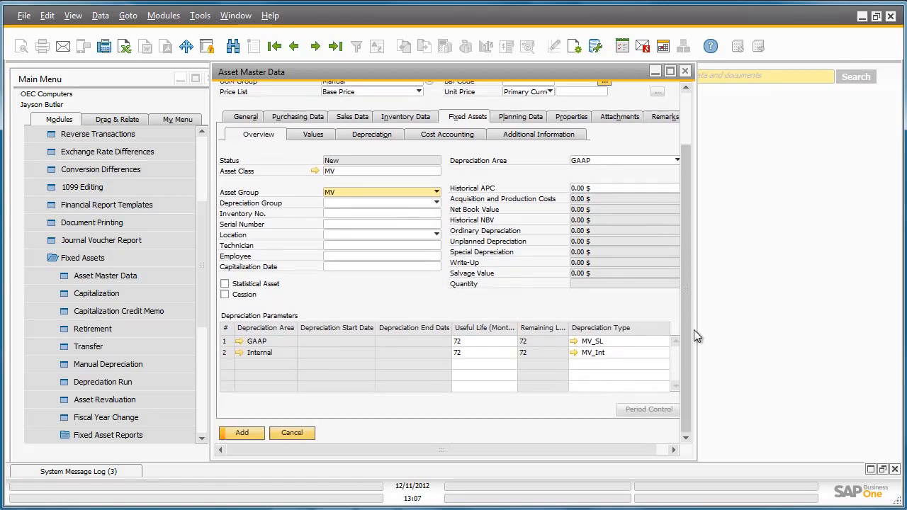
pyautogui.click(248, 434)
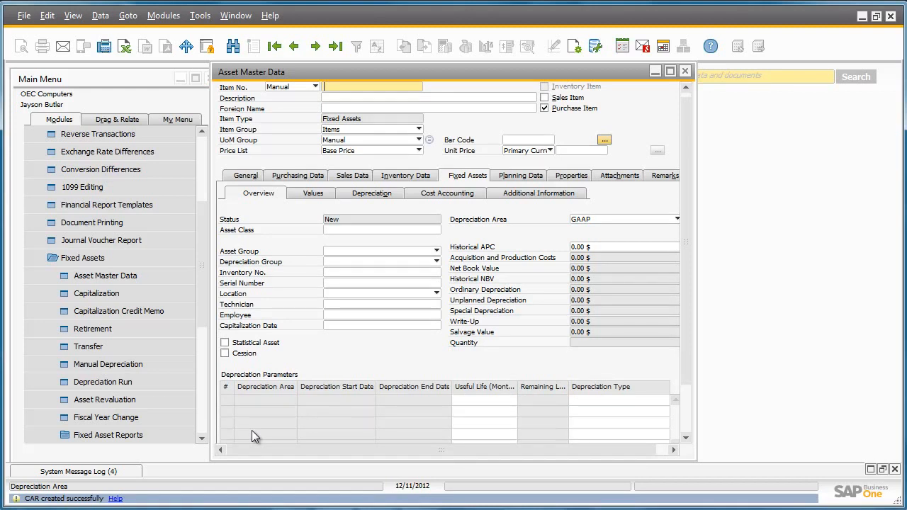
pyautogui.click(685, 71)
# Step: Start a new A/P invoice and select Acme Associates as the vendor
pyautogui.moveTo(201, 259); pyautogui.dragTo(198, 365)
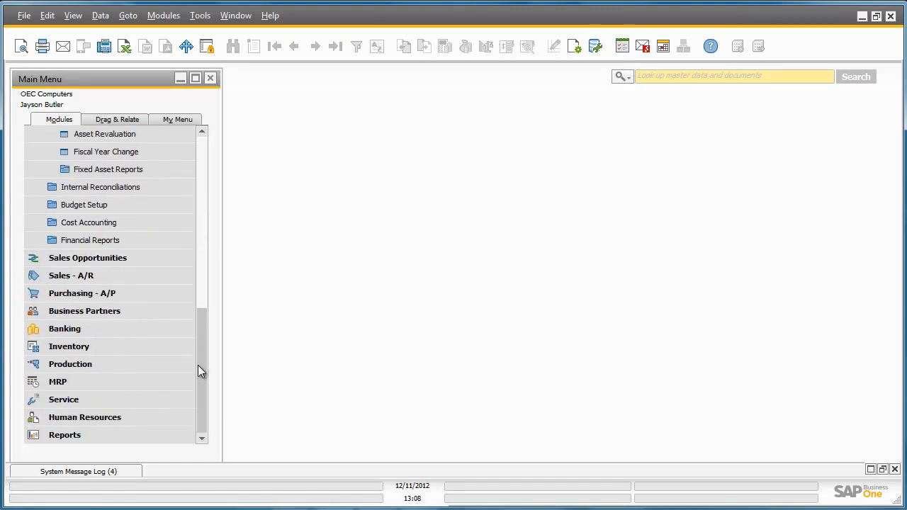
pyautogui.click(177, 298)
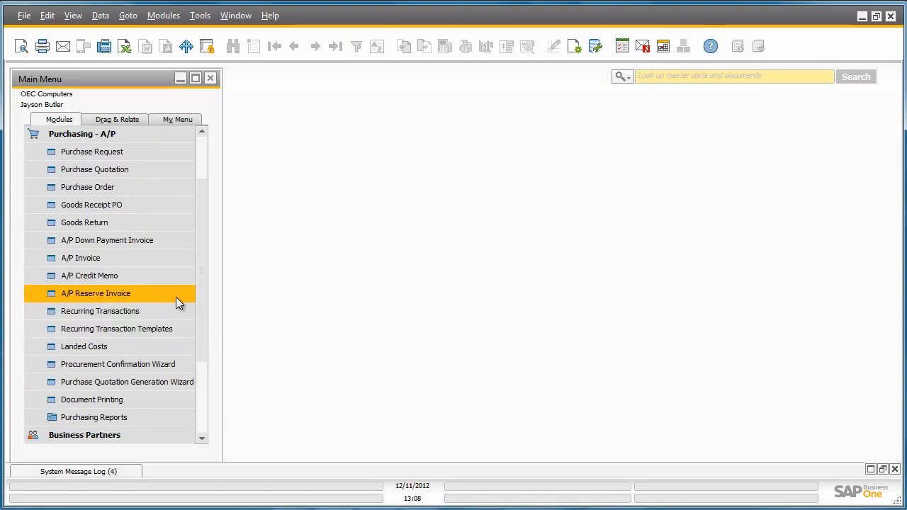
pyautogui.click(188, 258)
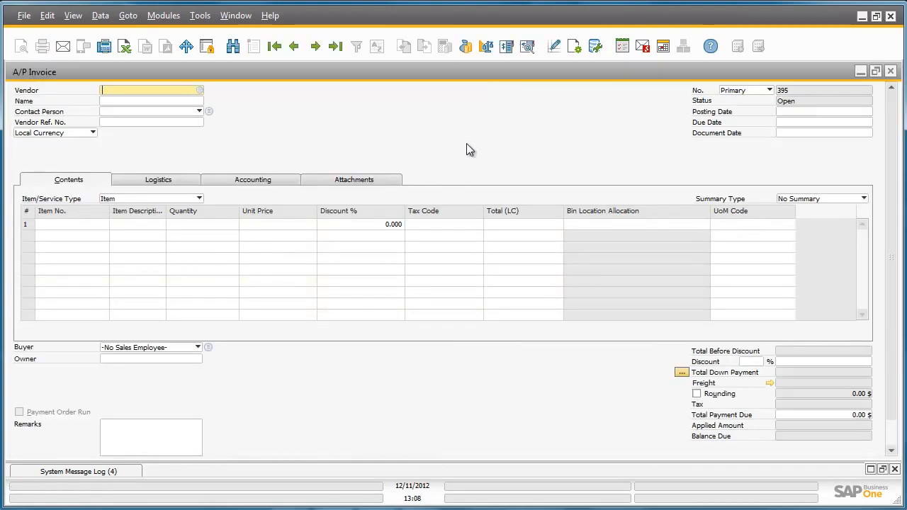
pyautogui.click(198, 91)
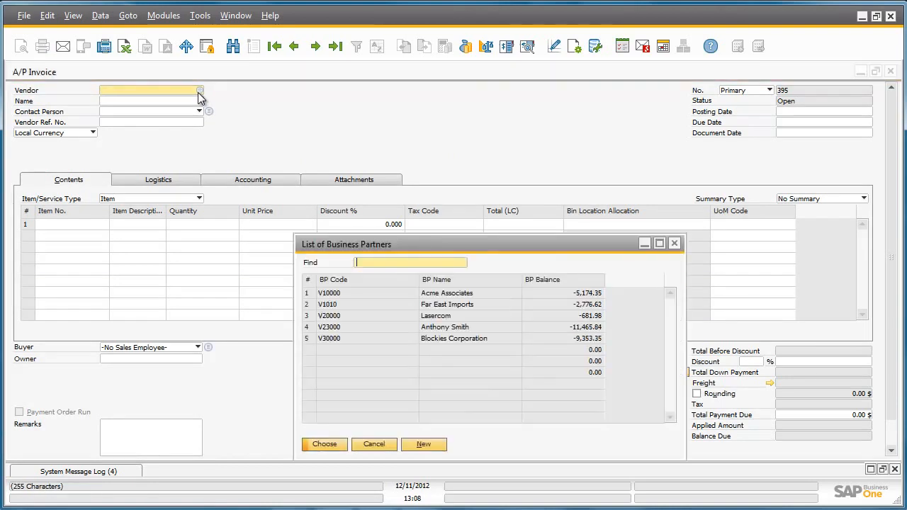
pyautogui.doubleClick(306, 299)
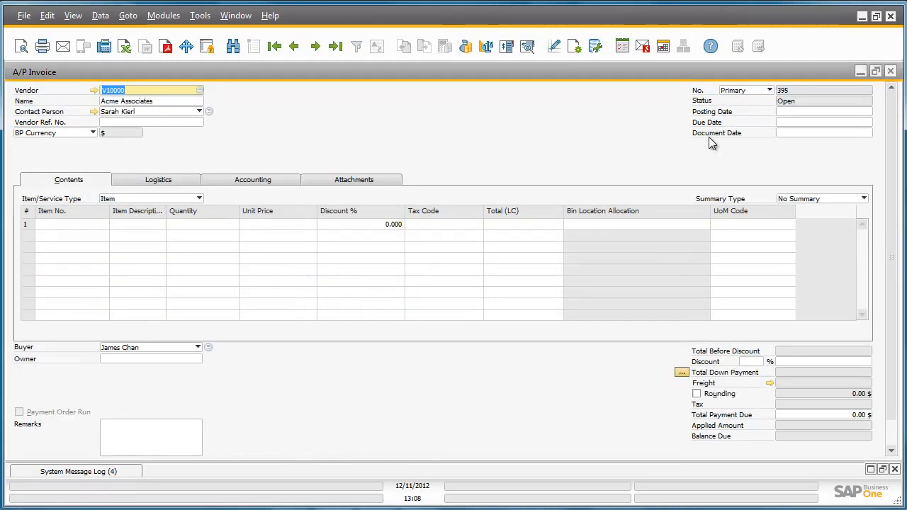
# Step: Set the A/P invoice's posting date to 02/01/2012
pyautogui.click(789, 113)
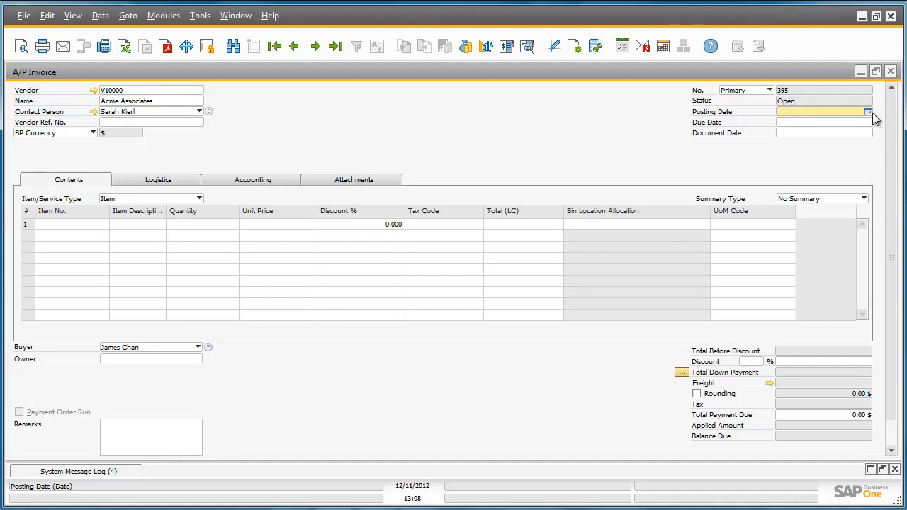
pyautogui.click(868, 111)
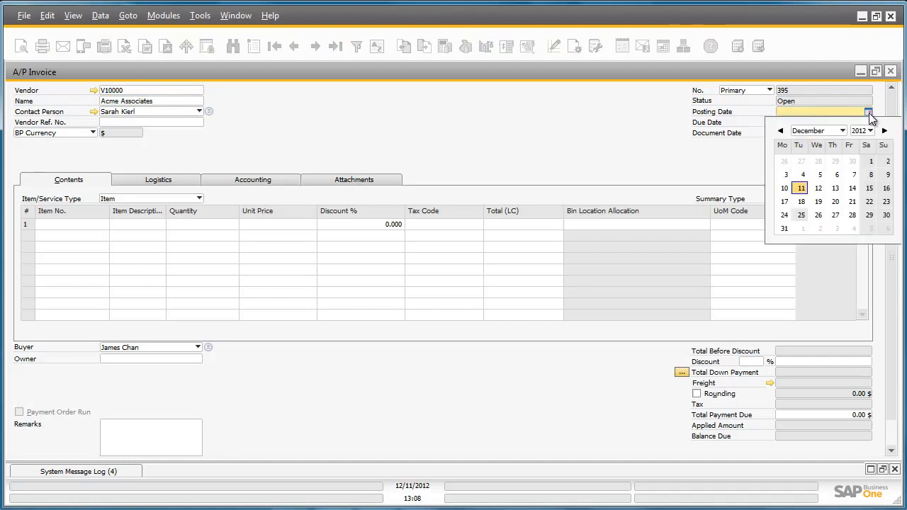
pyautogui.click(818, 133)
pyautogui.click(826, 154)
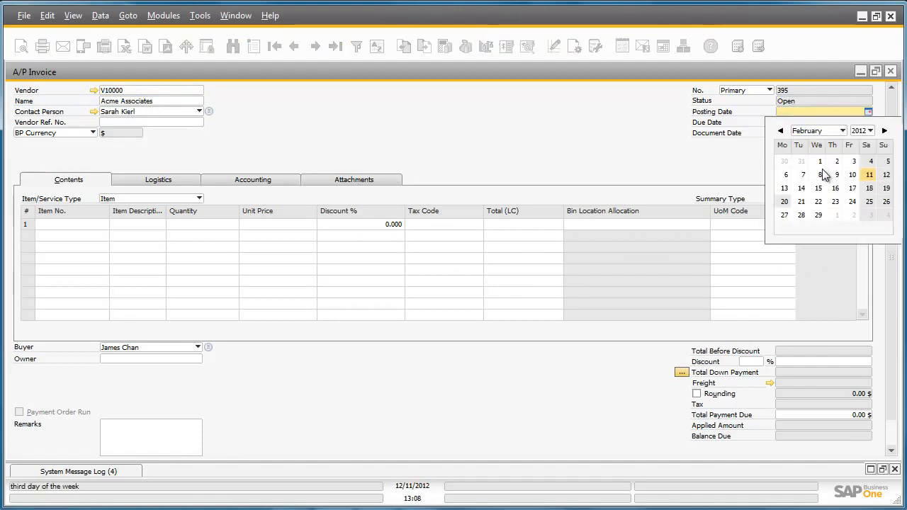
pyautogui.click(819, 164)
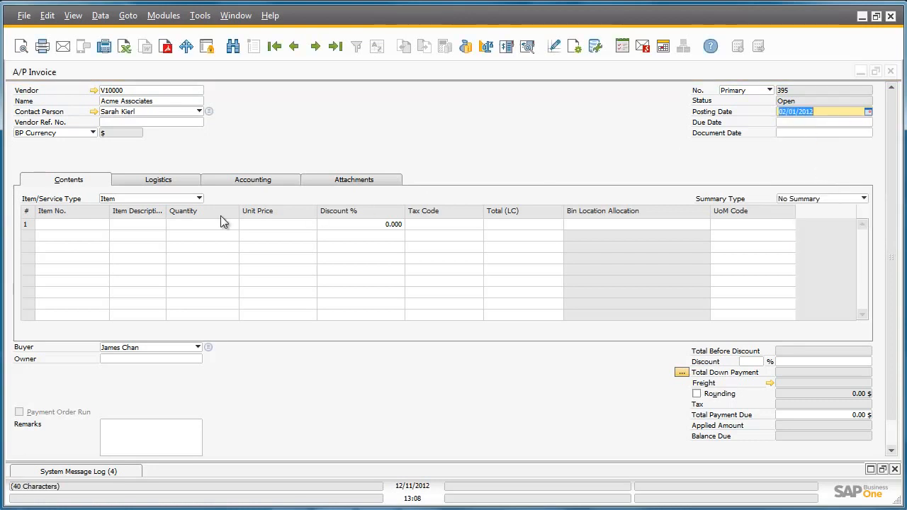
# Step: Enter item CAR on the first invoice row with a unit price of 30000
pyautogui.click(93, 227)
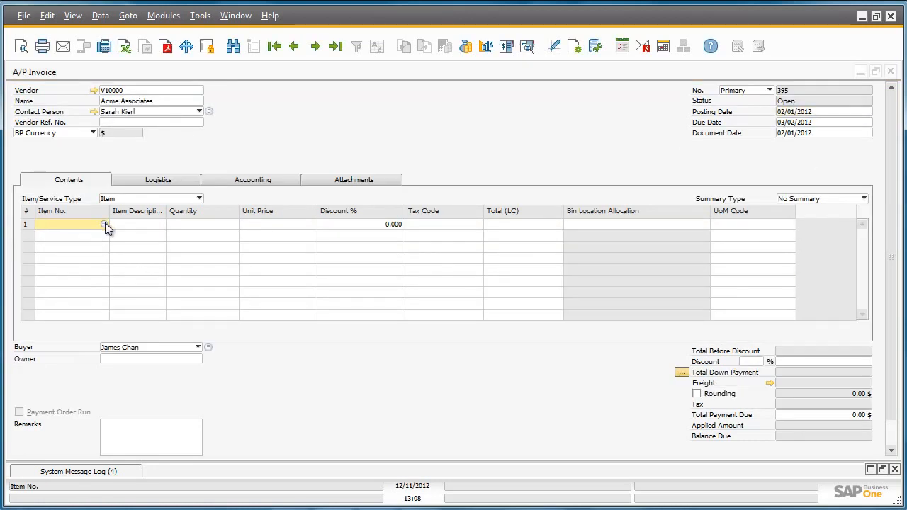
pyautogui.click(104, 224)
pyautogui.write('CAR')
pyautogui.press('Return')
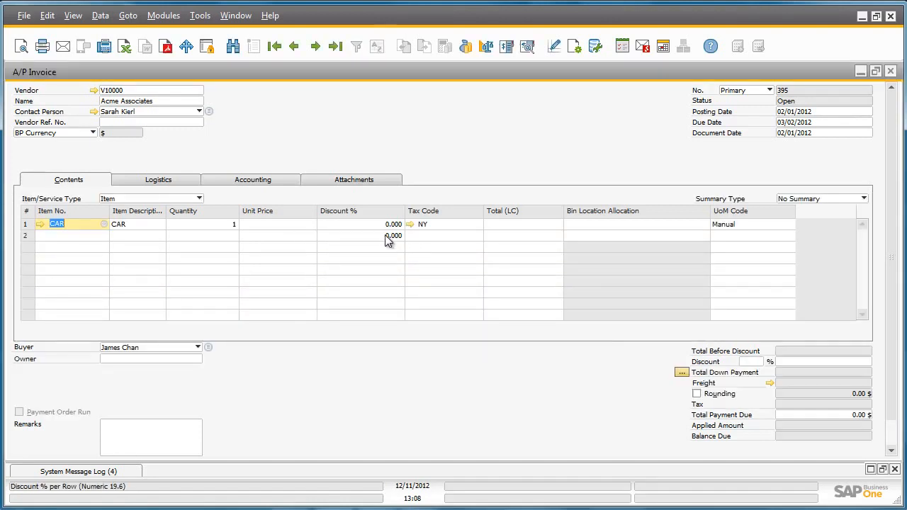
pyautogui.click(307, 225)
pyautogui.write('30000')
pyautogui.press('Tab')
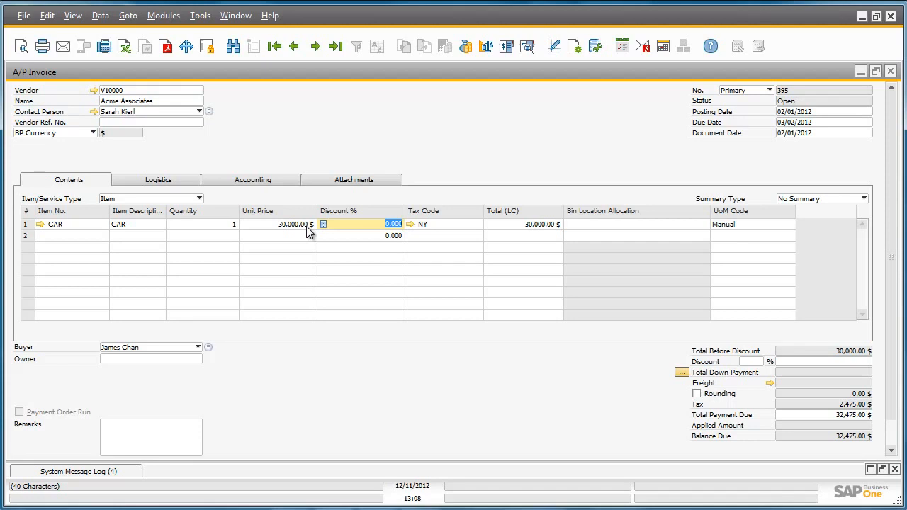
# Step: Add the A/P invoice for the car, accept that it cannot be changed, and close the invoice form
pyautogui.scroll(-1, 885, 320)
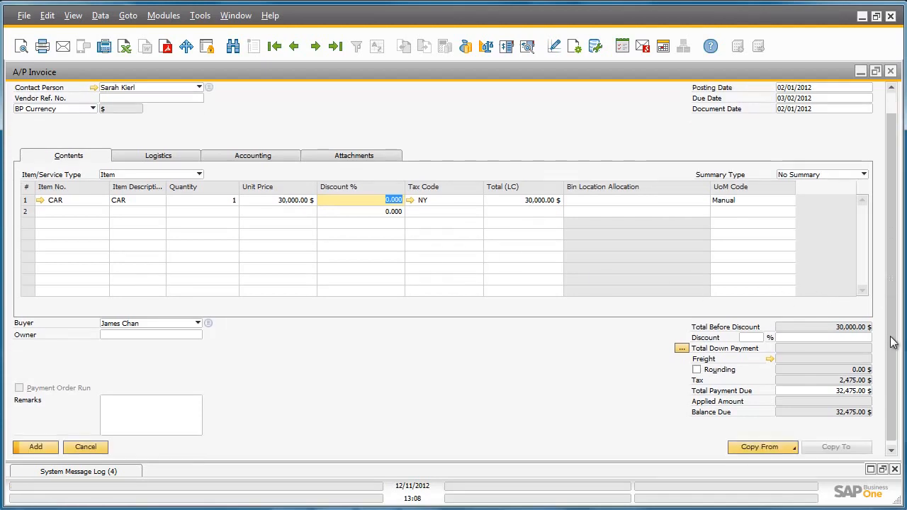
pyautogui.click(22, 443)
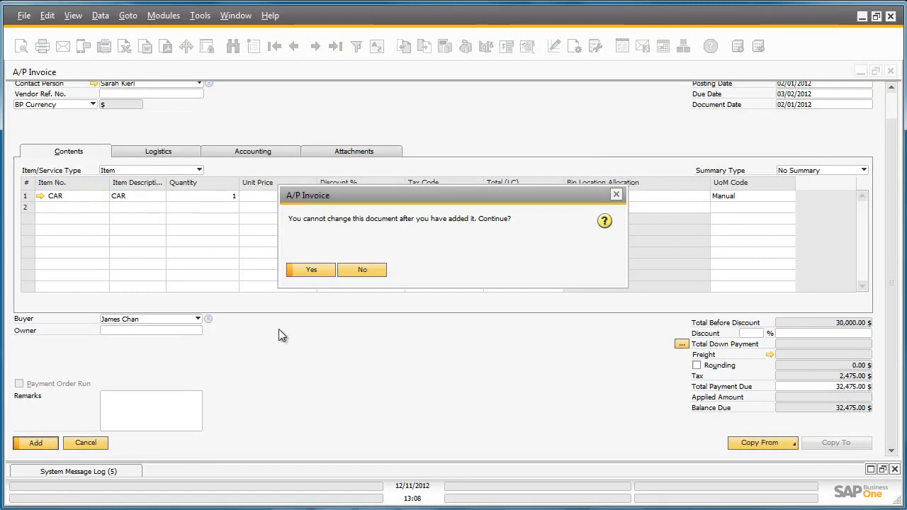
pyautogui.click(311, 271)
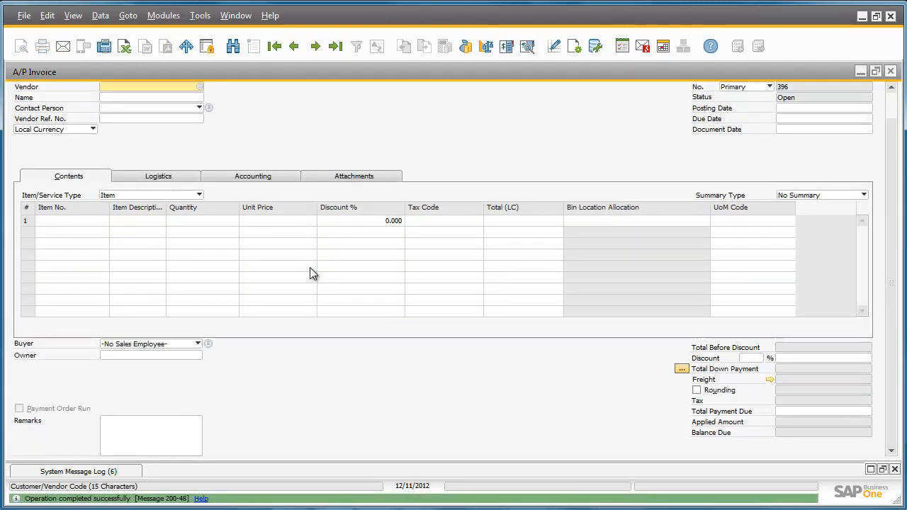
pyautogui.click(891, 73)
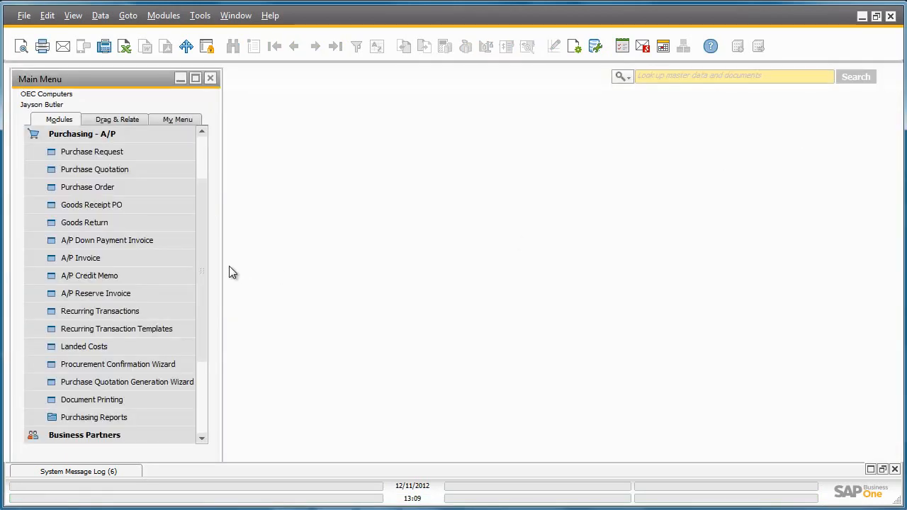
# Step: Examine the last capitalization document in Fixed Assets for the CAR purchase, then close it
pyautogui.moveTo(203, 264); pyautogui.dragTo(229, 165)
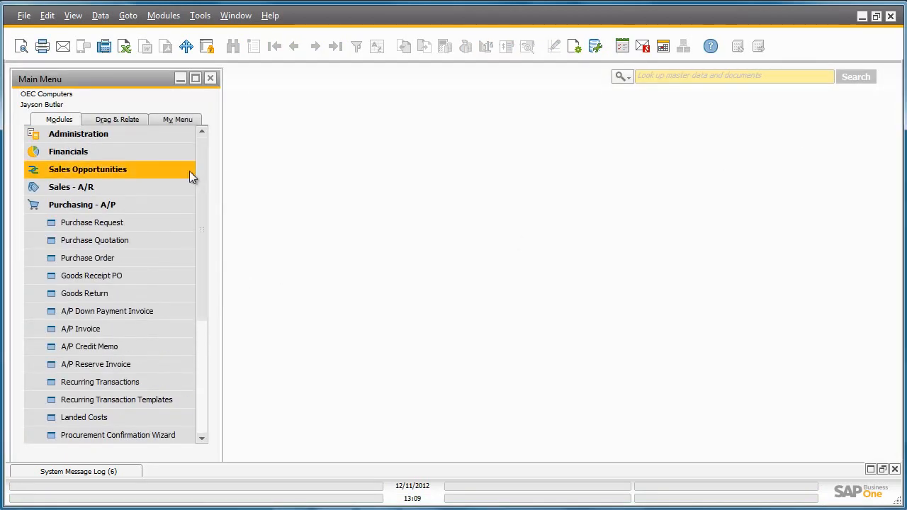
pyautogui.click(177, 153)
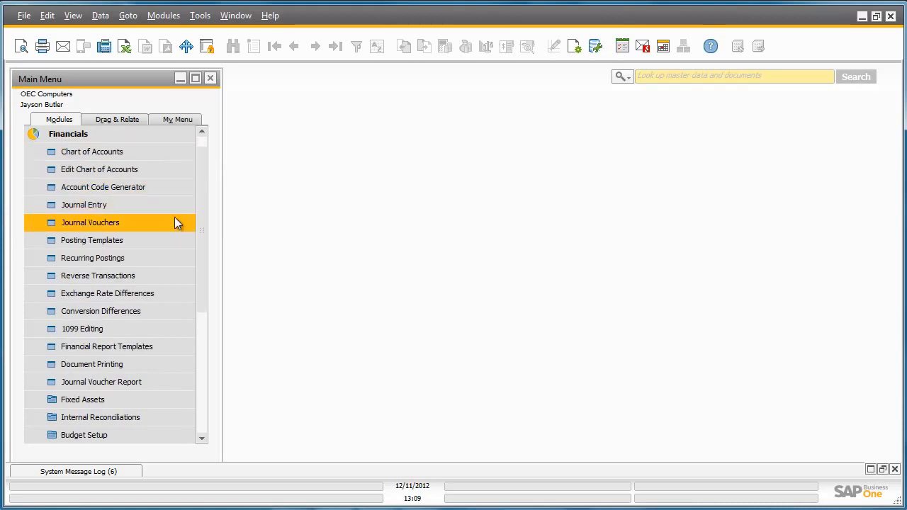
pyautogui.click(185, 399)
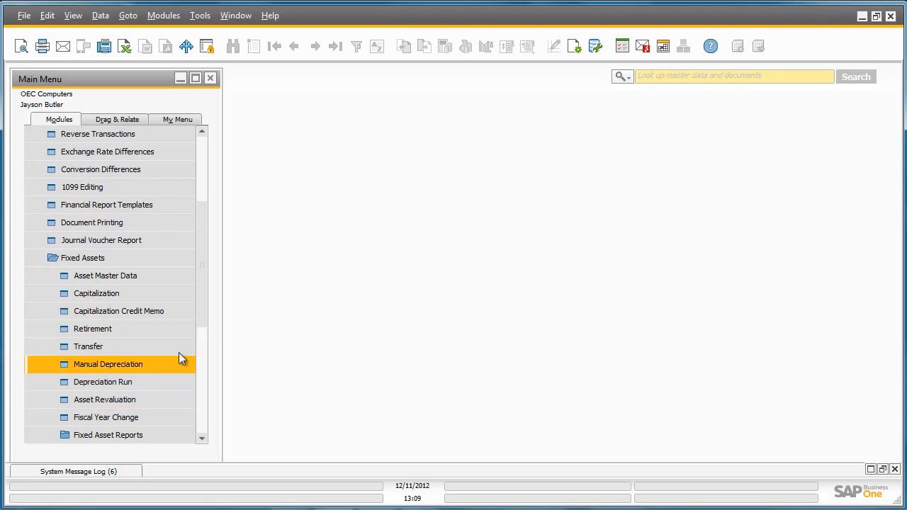
pyautogui.click(181, 297)
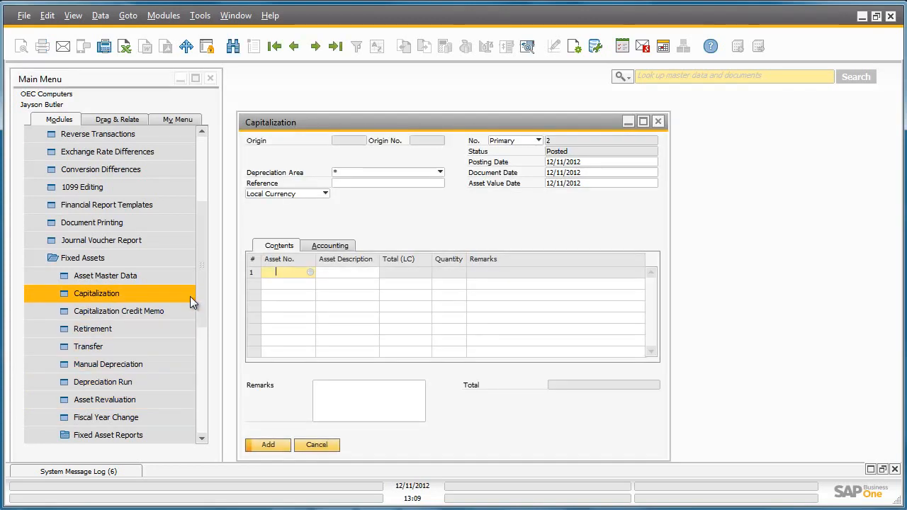
pyautogui.click(338, 48)
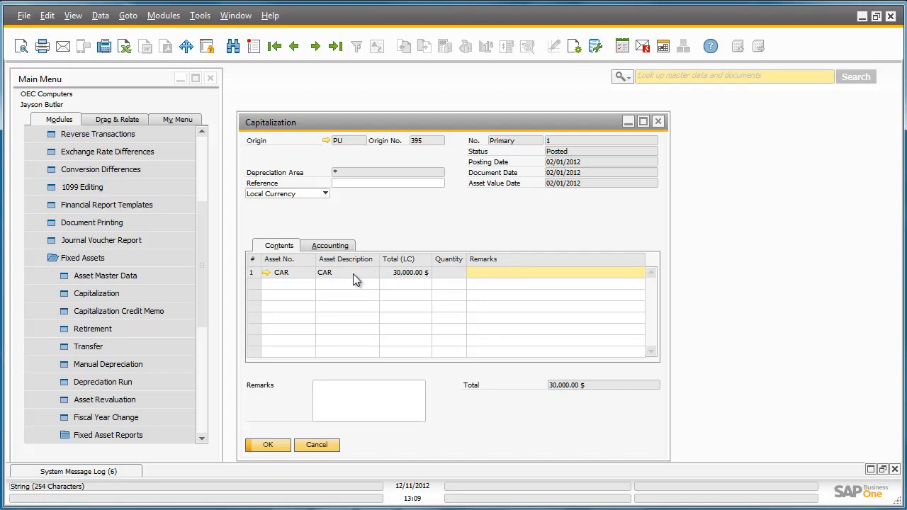
pyautogui.click(658, 121)
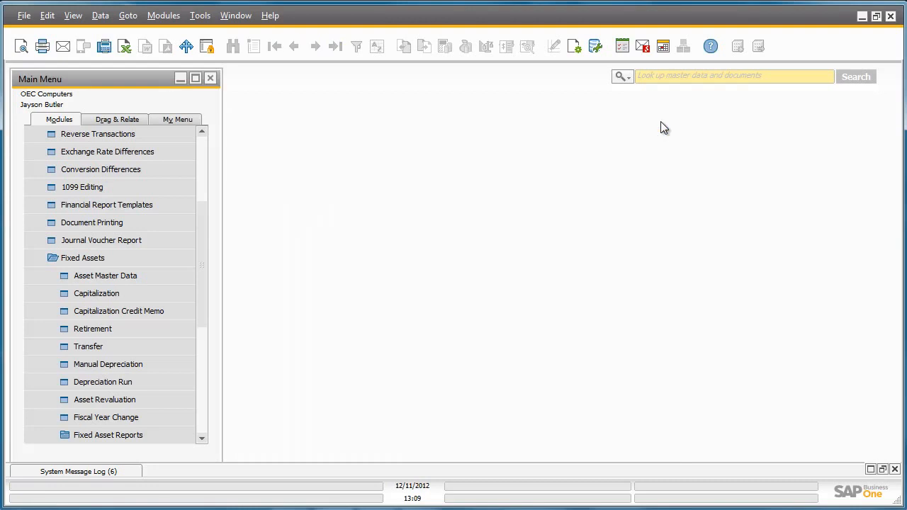
# Step: Preview and execute the depreciation run for the GAAP area up to 12/31/2012, then close its results
pyautogui.click(183, 384)
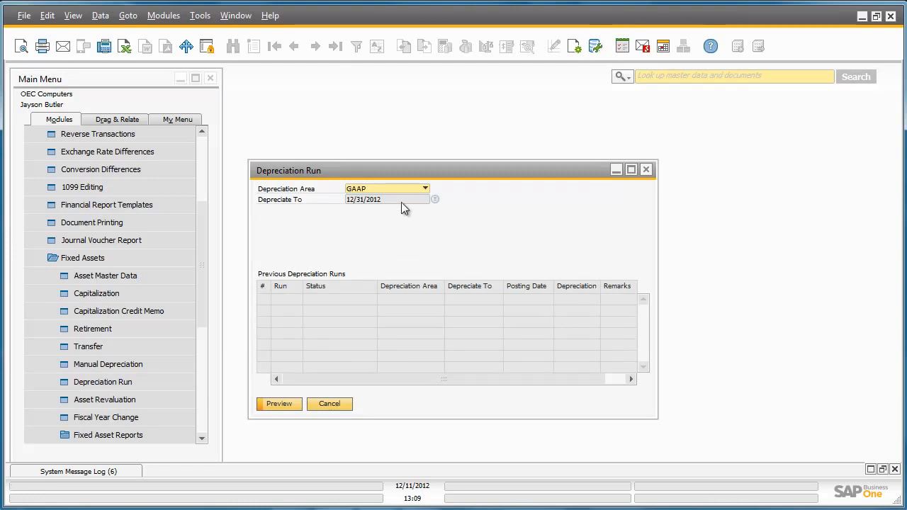
pyautogui.click(290, 405)
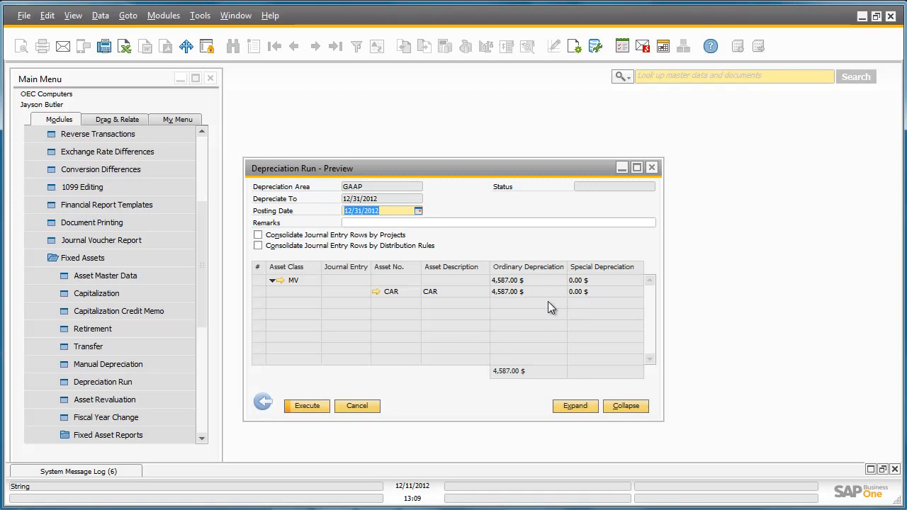
pyautogui.click(308, 408)
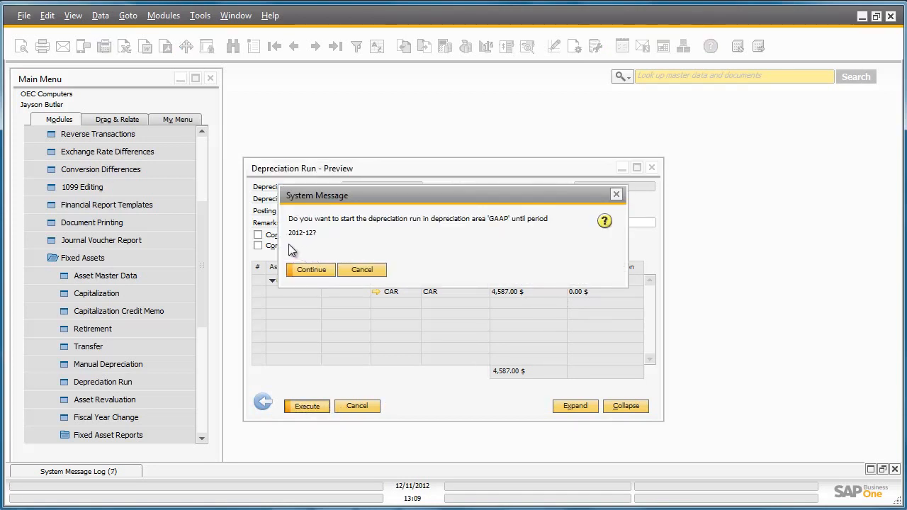
pyautogui.click(317, 268)
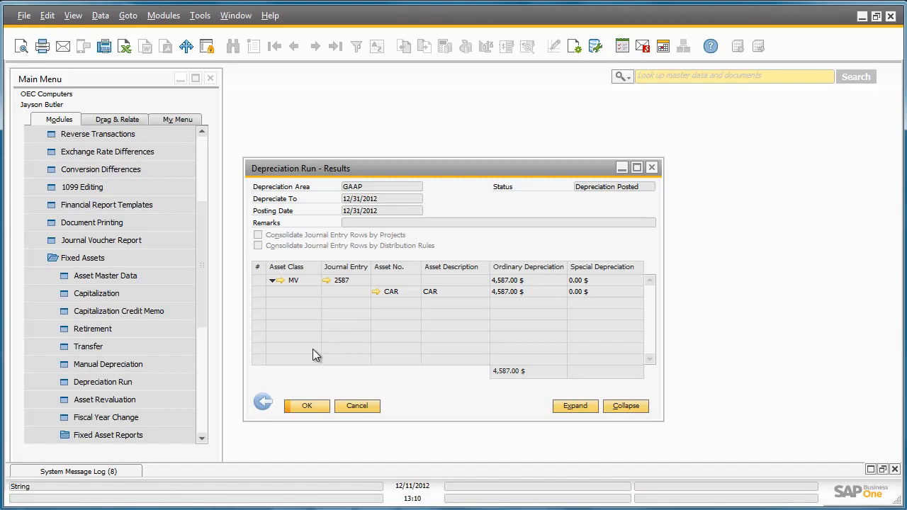
pyautogui.click(305, 401)
# Step: Examine the latest journal entry for the debit and credit accounts posted by the GAAP depreciation run, then close it
pyautogui.moveTo(208, 305); pyautogui.dragTo(203, 217)
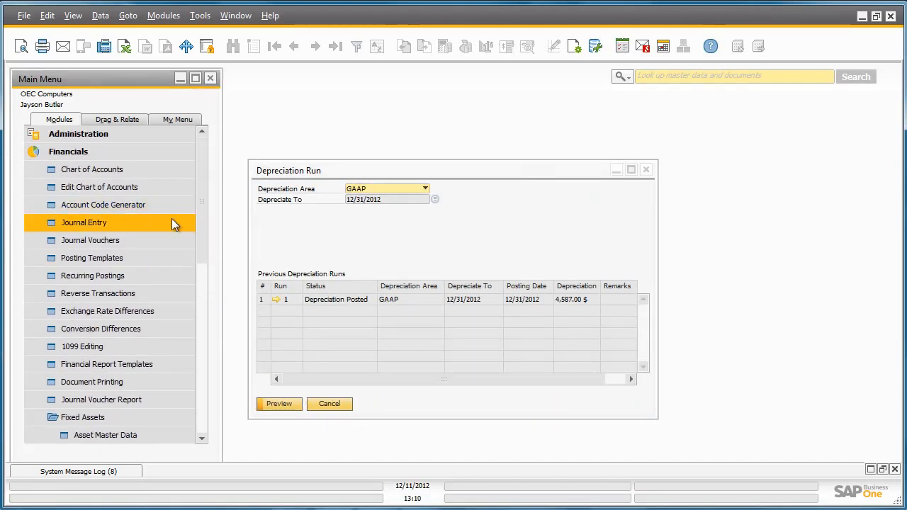
pyautogui.click(172, 219)
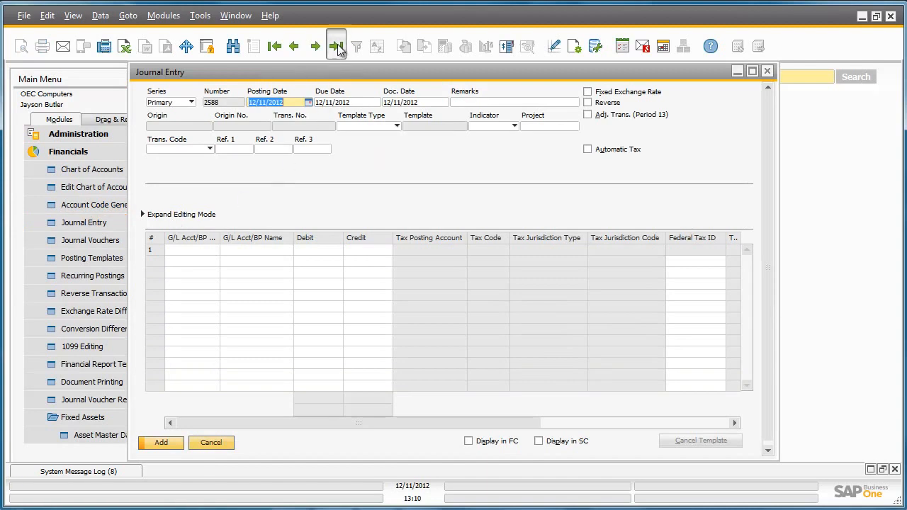
pyautogui.click(335, 46)
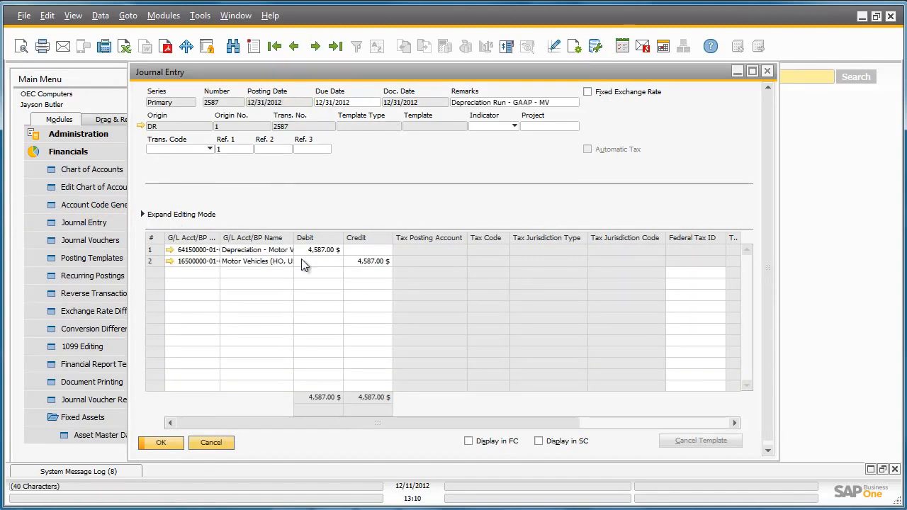
pyautogui.click(767, 72)
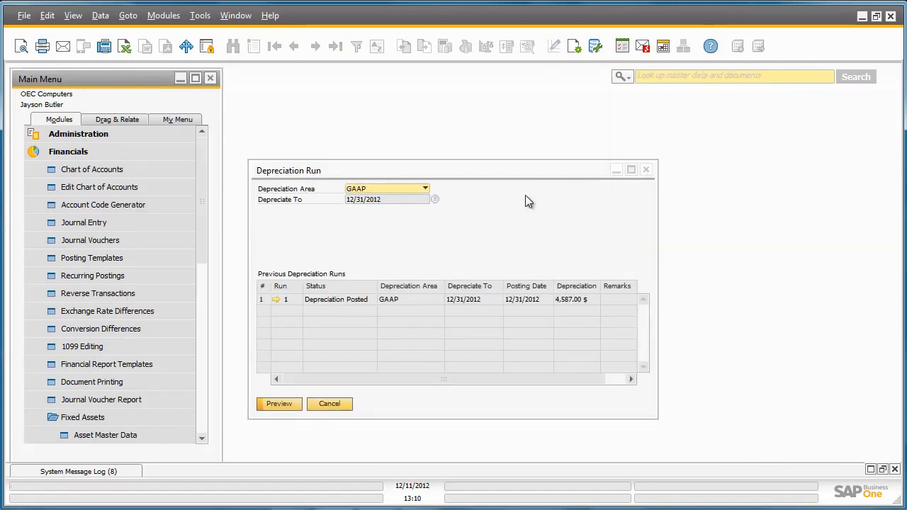
# Step: Preview and execute the depreciation run for the Internal area up to 12/31/2012, then close its results
pyautogui.click(426, 189)
pyautogui.click(422, 210)
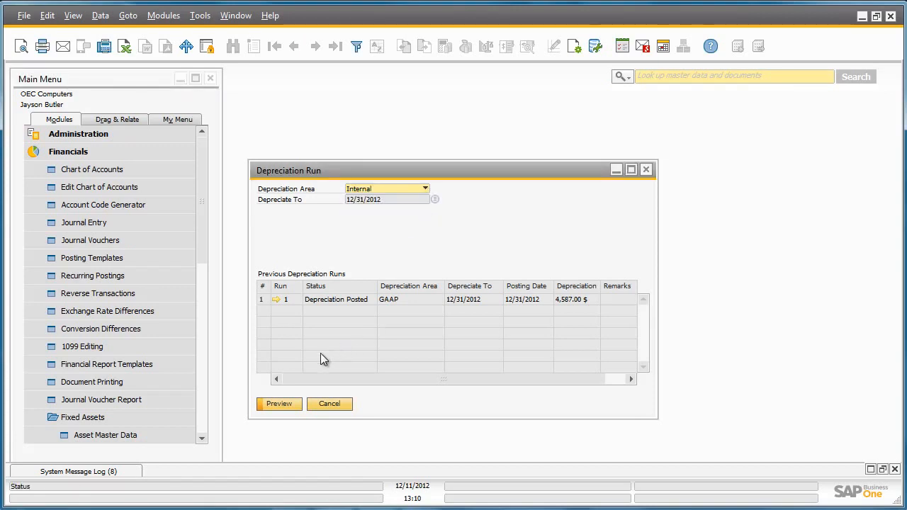
pyautogui.click(280, 408)
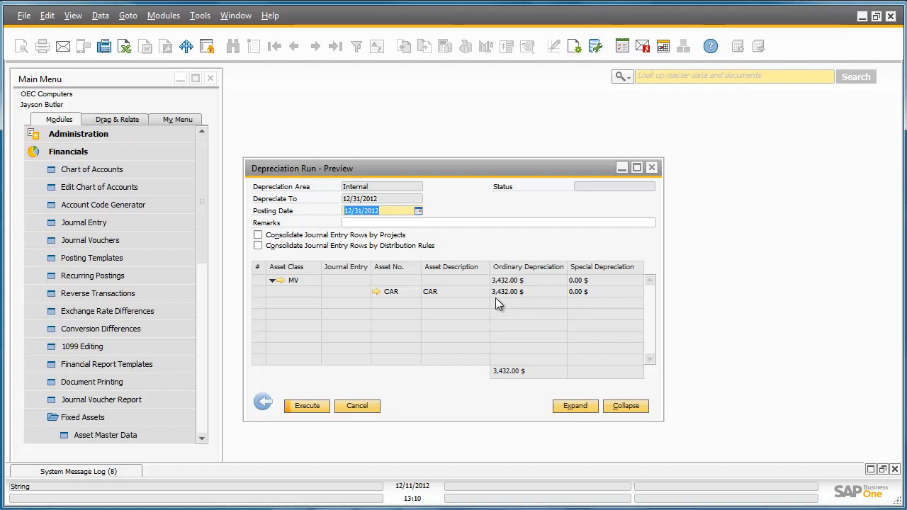
pyautogui.click(317, 409)
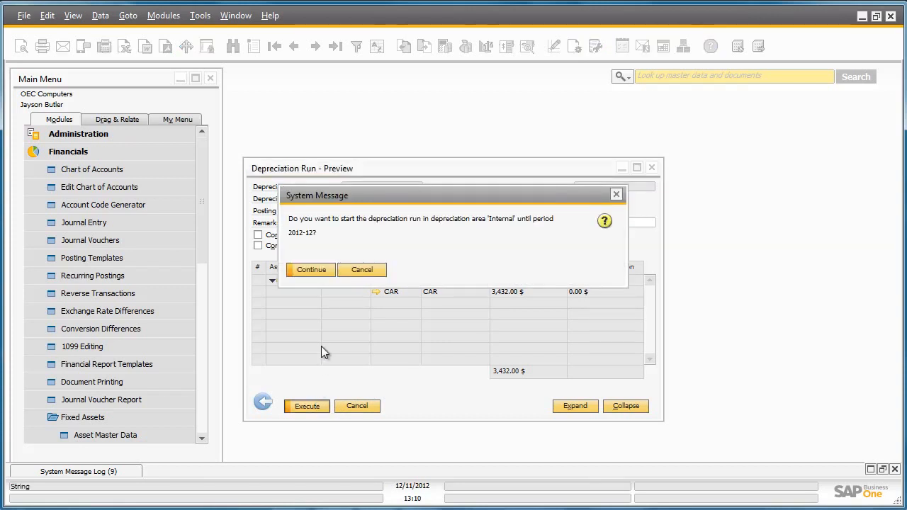
pyautogui.click(315, 272)
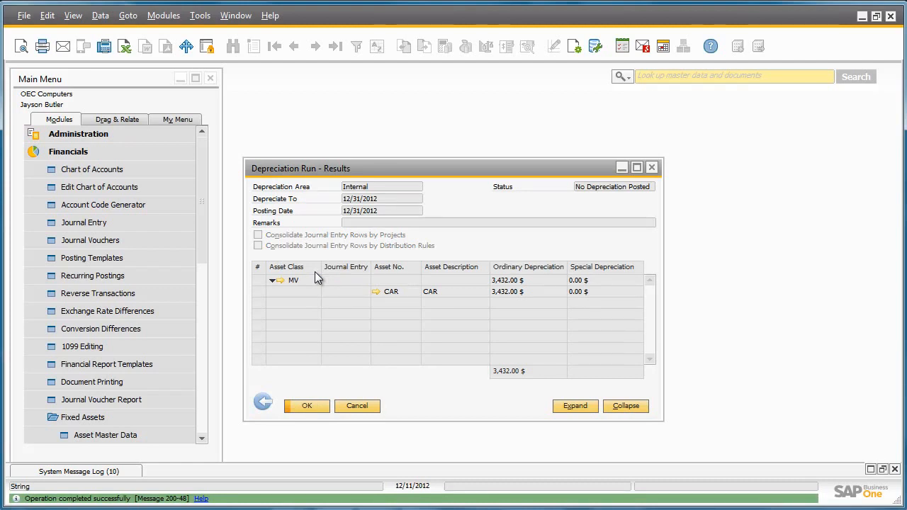
pyautogui.click(307, 406)
# Step: Open the Asset History Sheet selection criteria from the fixed asset reports and restrict the asset class range from MV to MV
pyautogui.moveTo(206, 262); pyautogui.dragTo(204, 342)
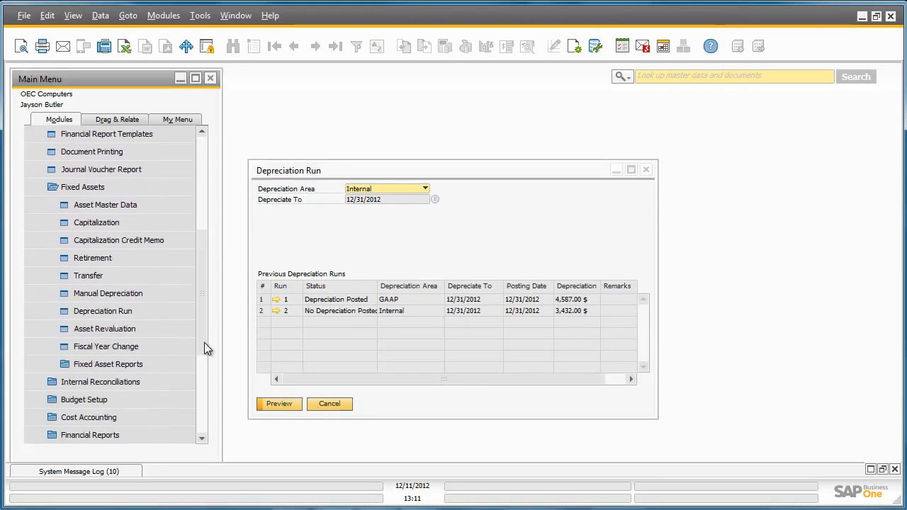
pyautogui.click(181, 364)
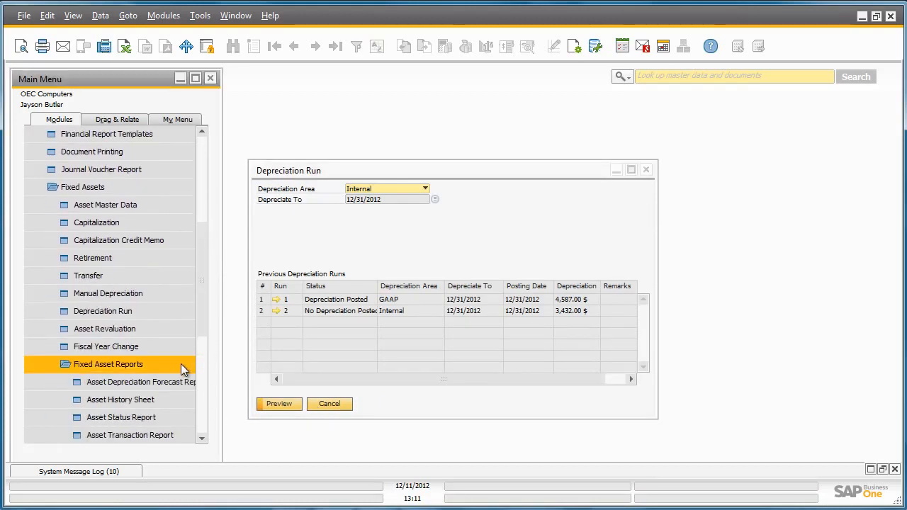
pyautogui.click(170, 398)
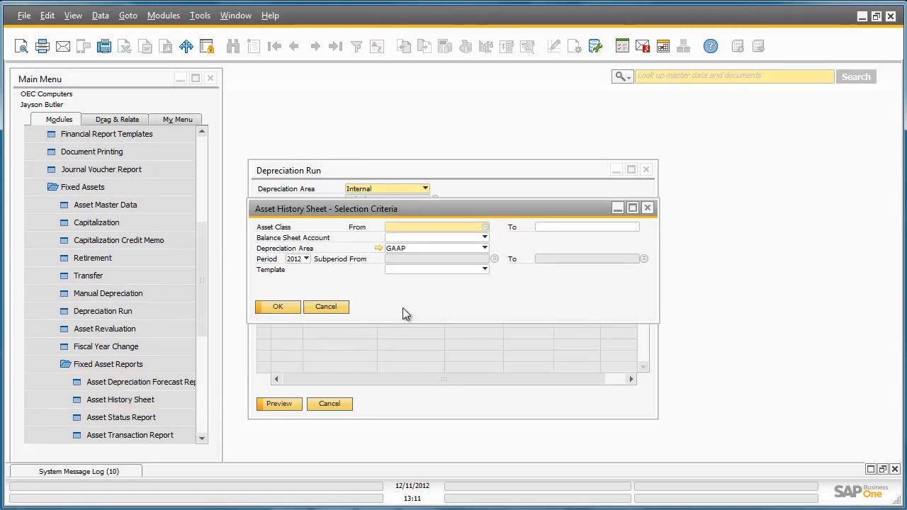
pyautogui.click(484, 227)
pyautogui.doubleClick(480, 220)
pyautogui.click(630, 226)
pyautogui.click(640, 224)
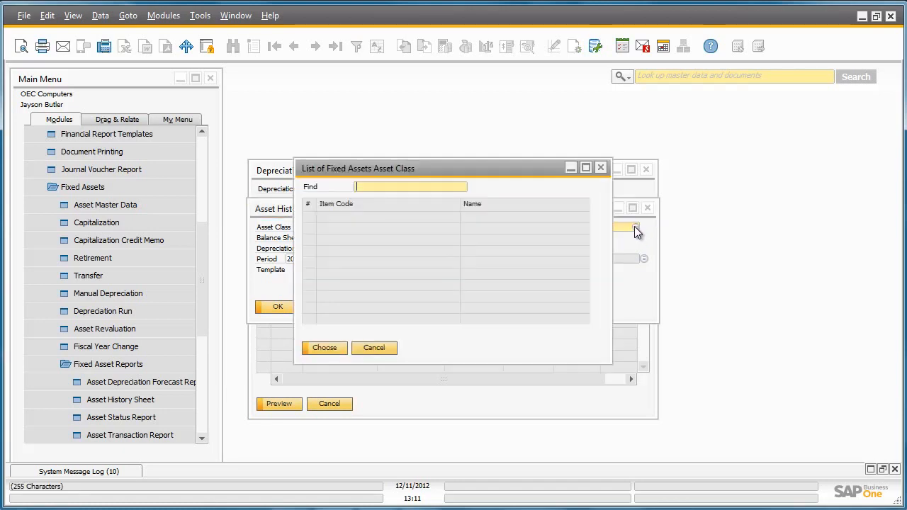
pyautogui.doubleClick(562, 220)
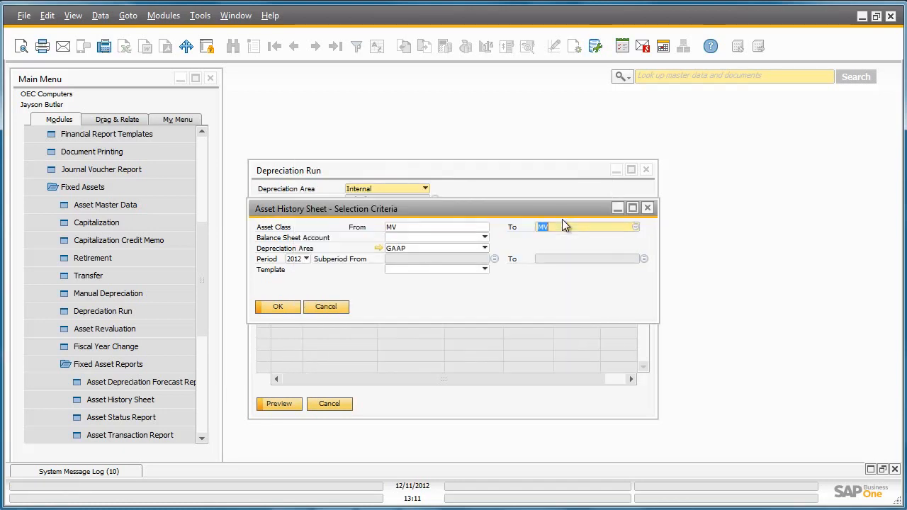
# Step: Set the subperiod range from 02/01/2012 to 12/31/2012, generate the GAAP history sheet and examine its capitalization, depreciation and end-date value columns
pyautogui.click(494, 257)
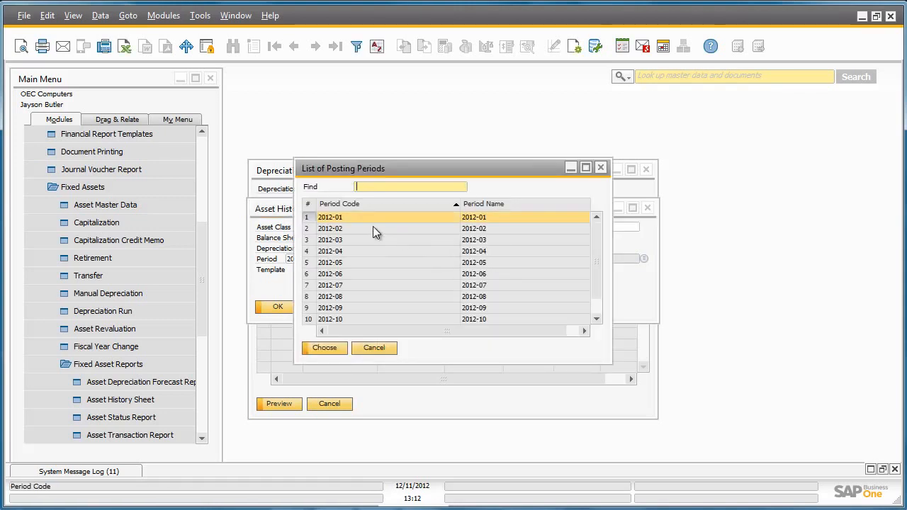
pyautogui.doubleClick(344, 228)
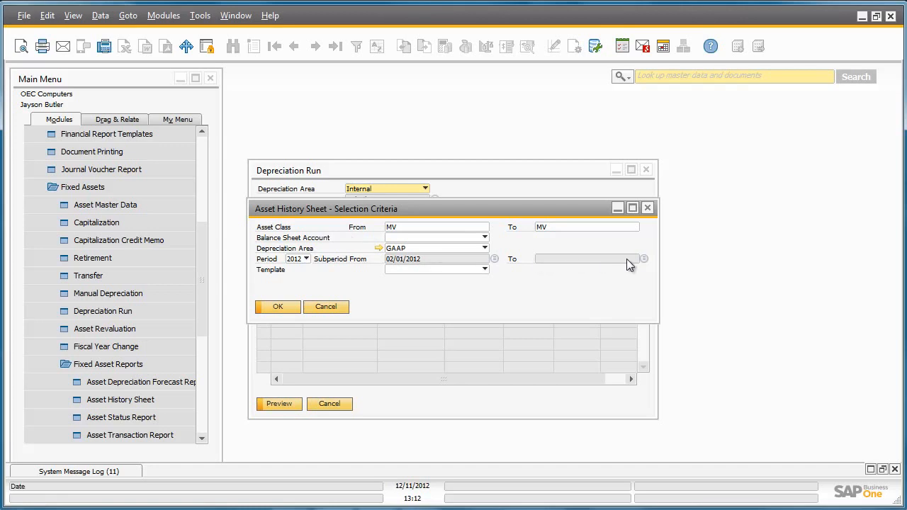
pyautogui.click(644, 258)
pyautogui.moveTo(593, 231); pyautogui.dragTo(599, 272)
pyautogui.doubleClick(498, 320)
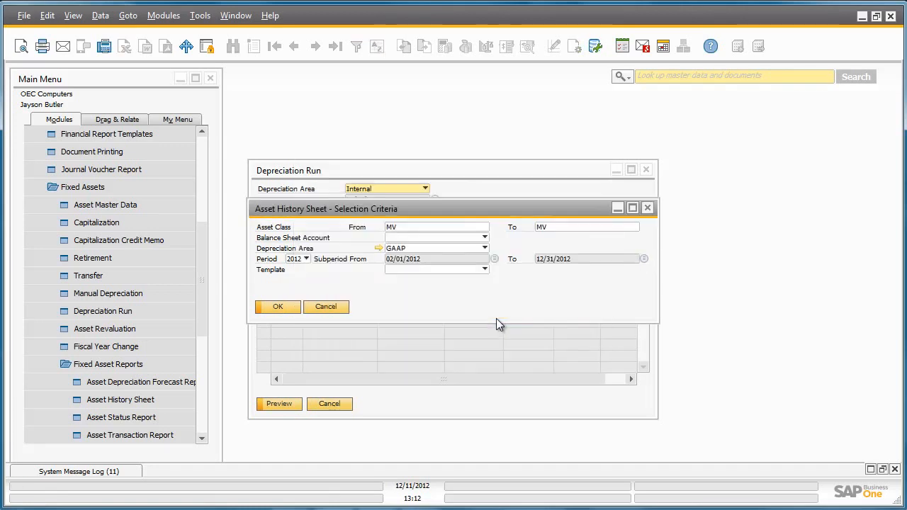
pyautogui.click(282, 305)
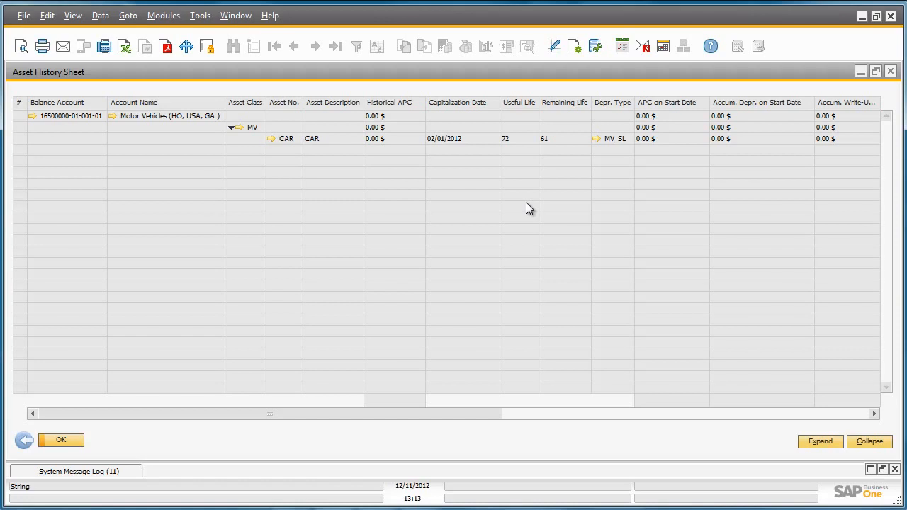
pyautogui.moveTo(466, 412); pyautogui.dragTo(850, 414)
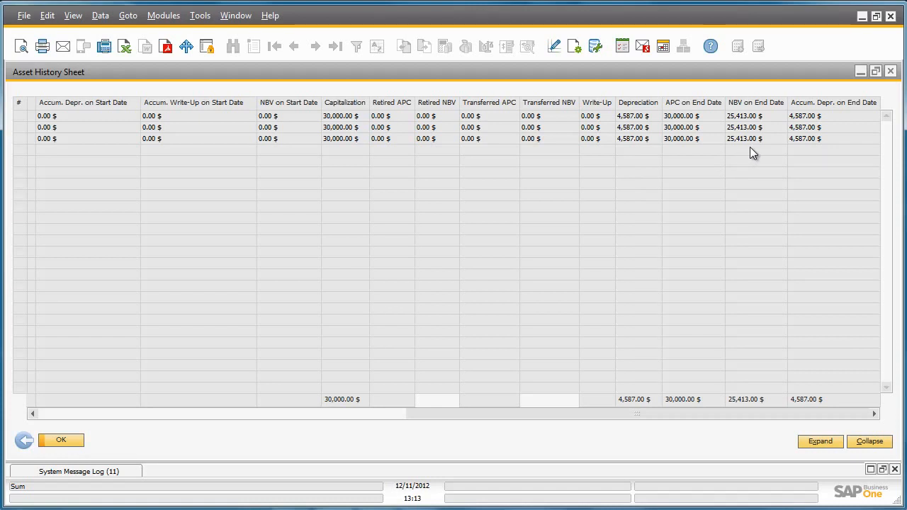
# Step: Regenerate the asset history sheet for the Internal depreciation area and examine its depreciation and end-date value columns
pyautogui.click(24, 440)
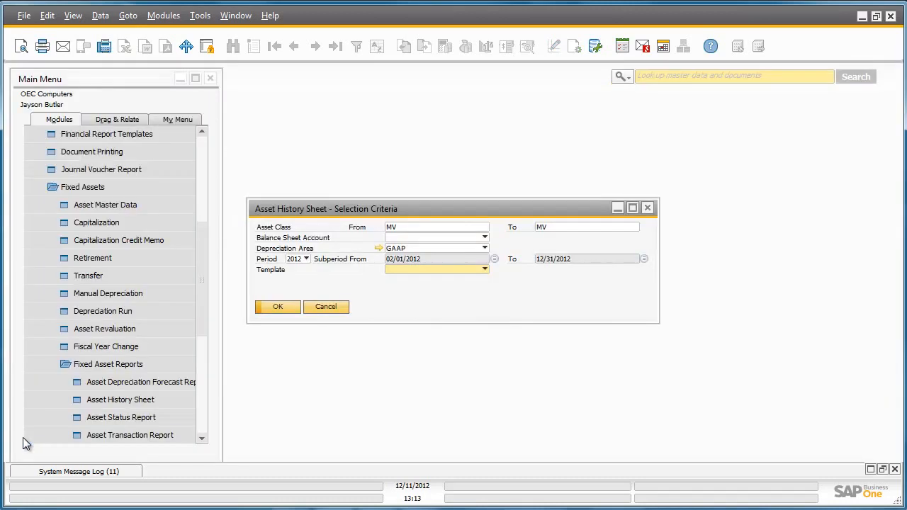
pyautogui.click(484, 247)
pyautogui.click(474, 270)
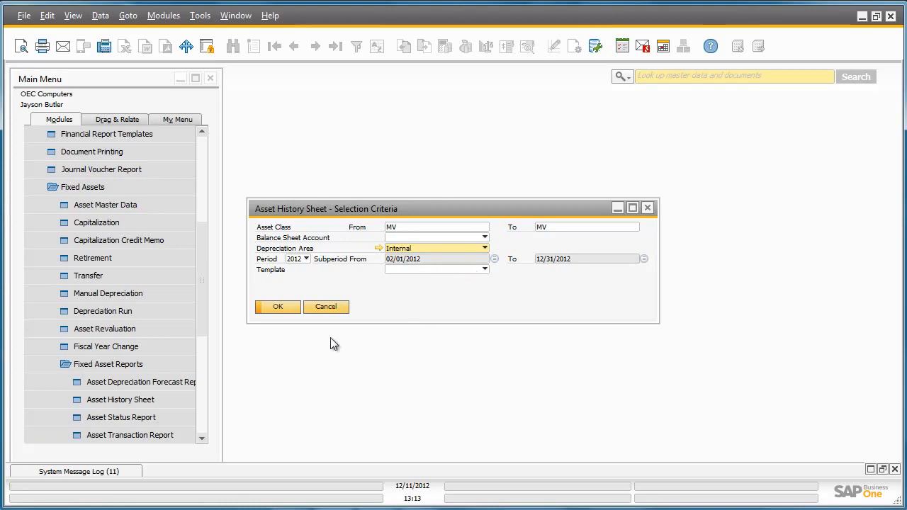
pyautogui.click(278, 309)
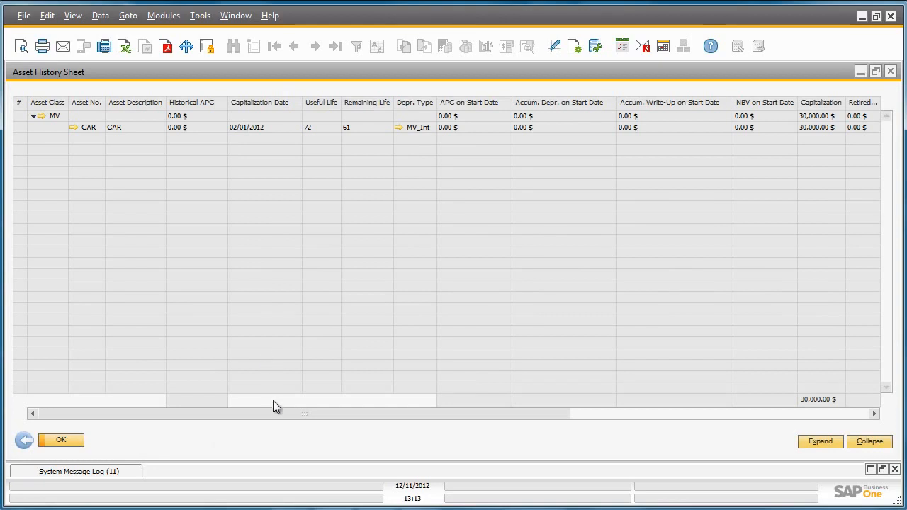
pyautogui.moveTo(277, 415); pyautogui.dragTo(617, 418)
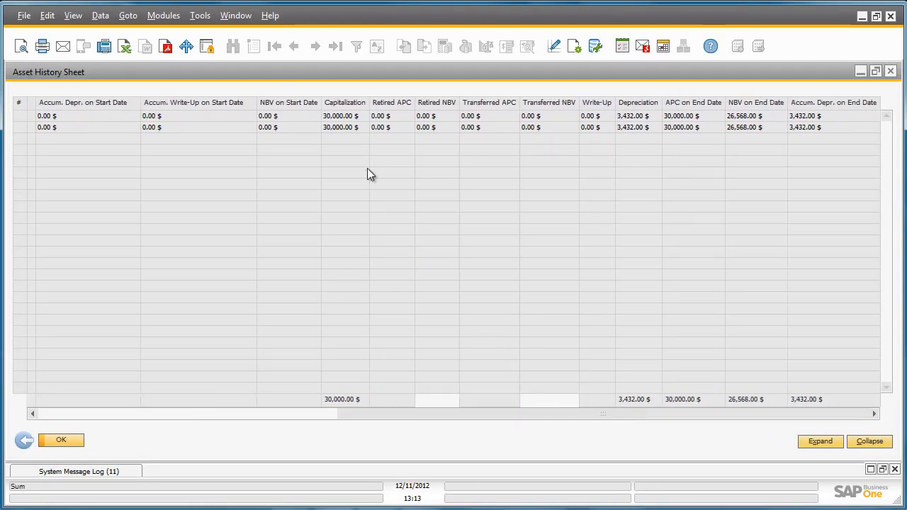